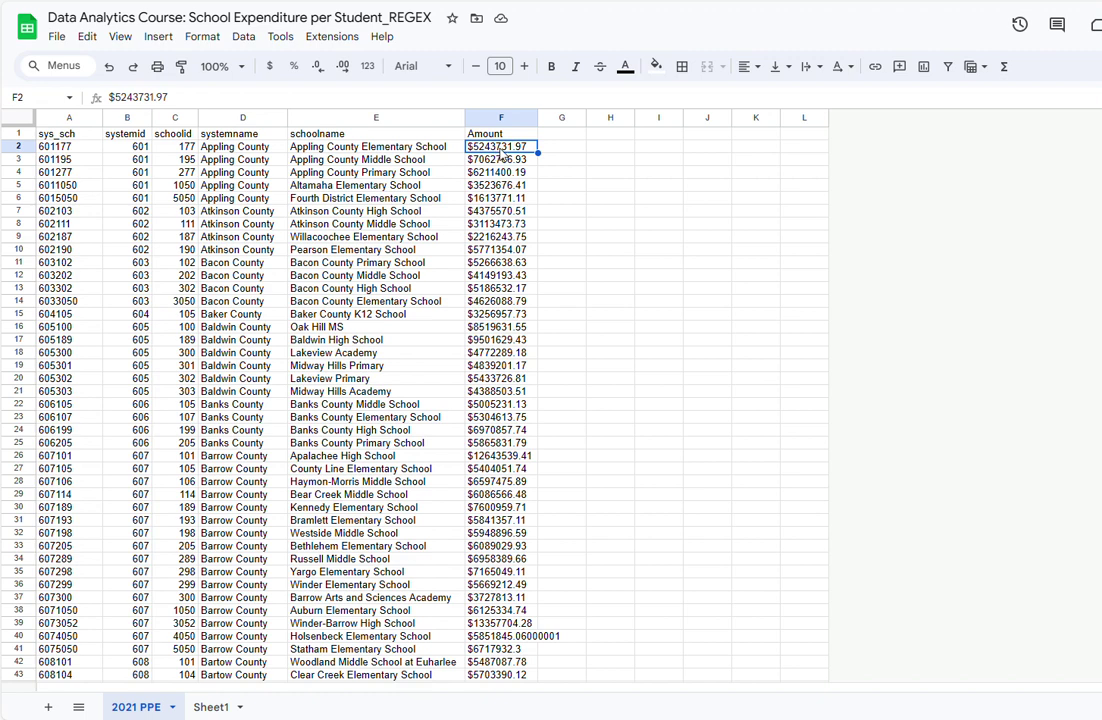
Step: Enter the formula =REGEXEXTRACT(F2,"[0-9]") in cell G2 to extract a single digit from the amount
left_click(557, 152)
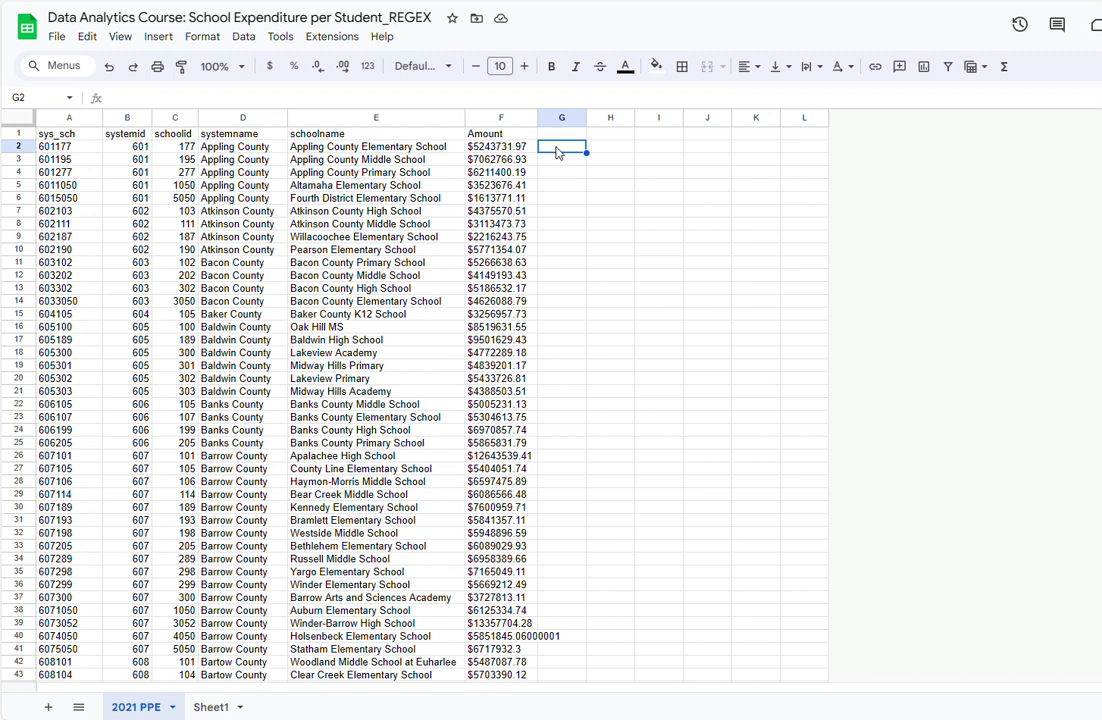
left_click(558, 155)
type("=")
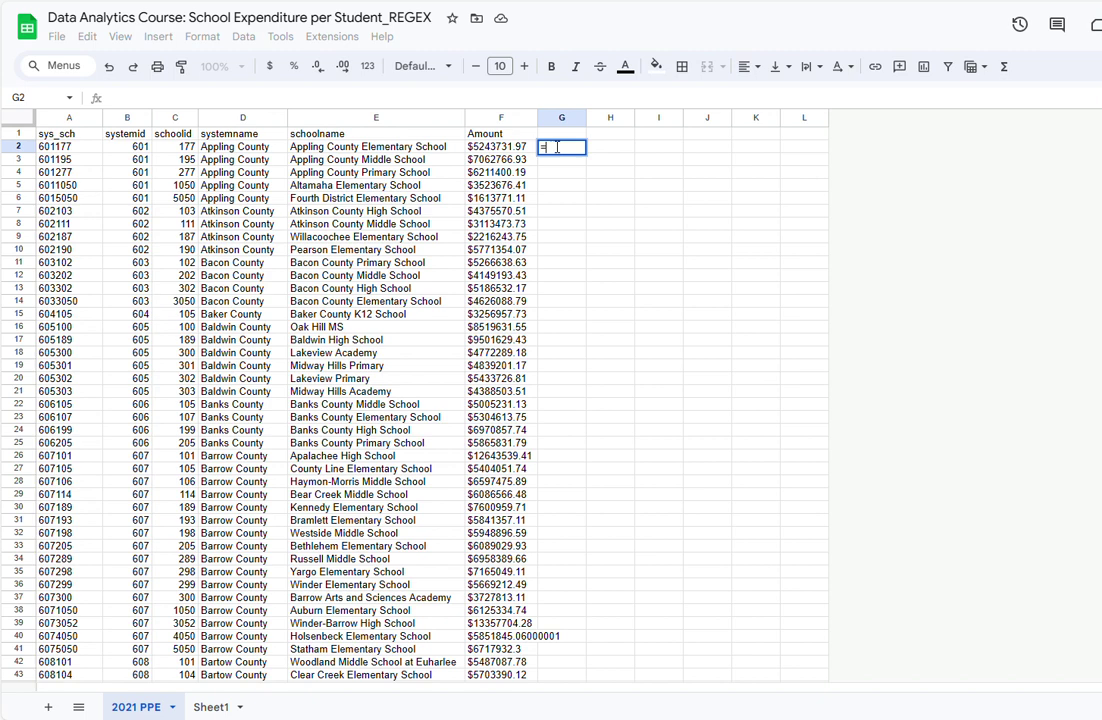
type("rege")
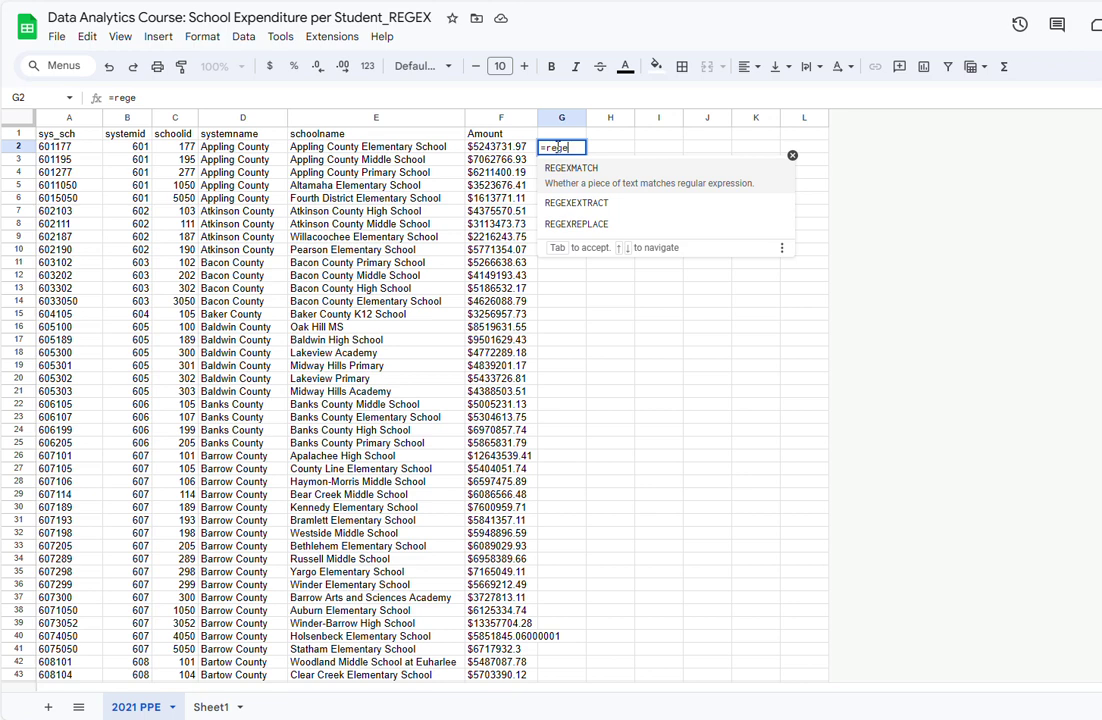
left_click(564, 208)
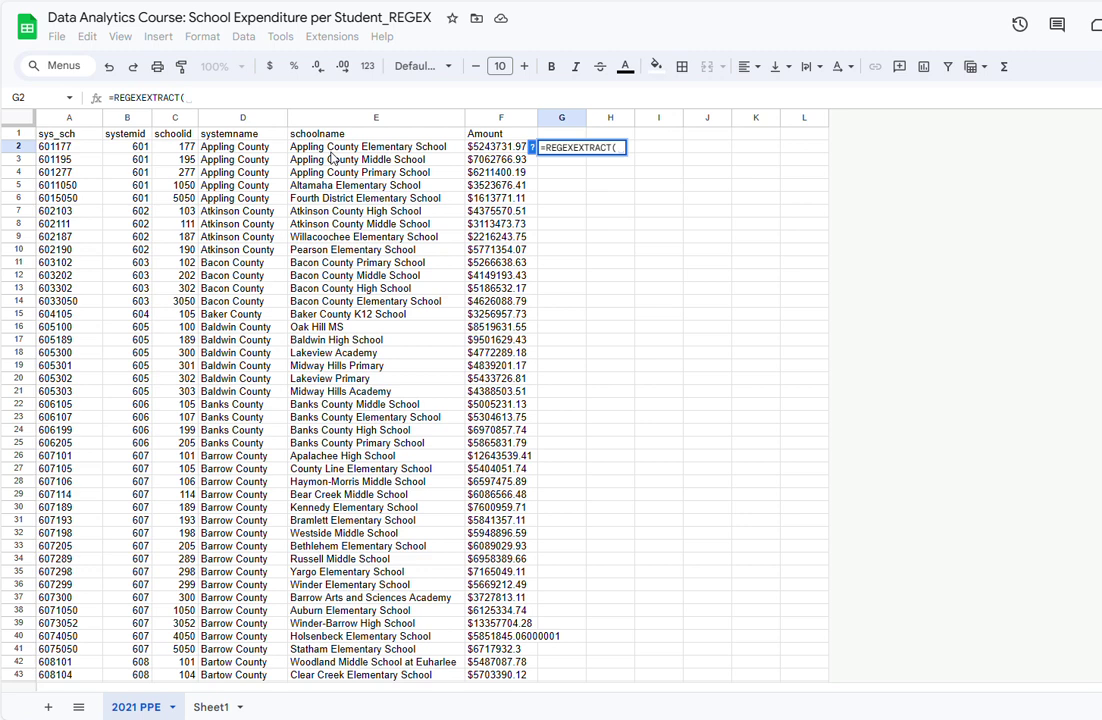
left_click(493, 151)
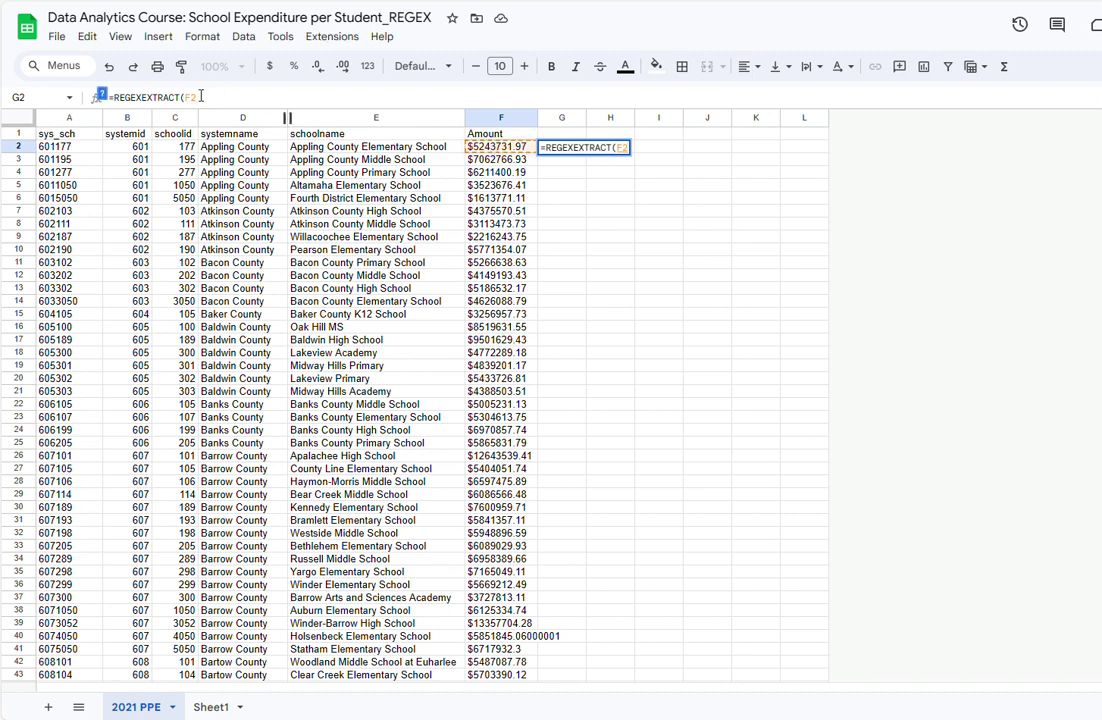
type(",")
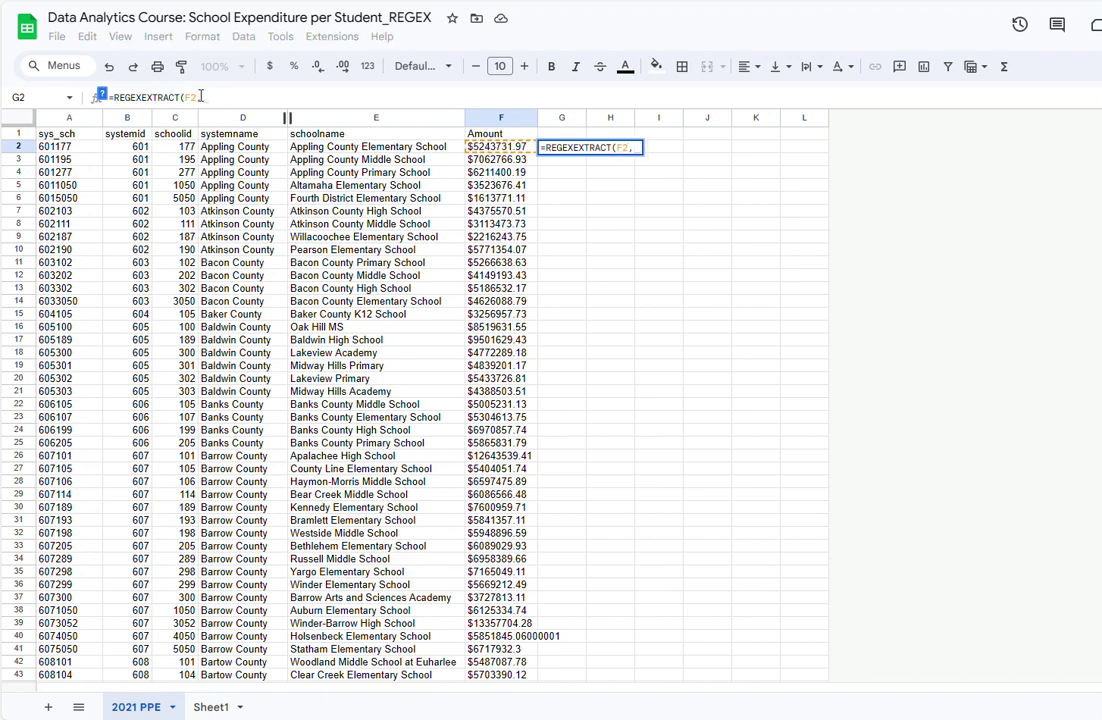
type("\"")
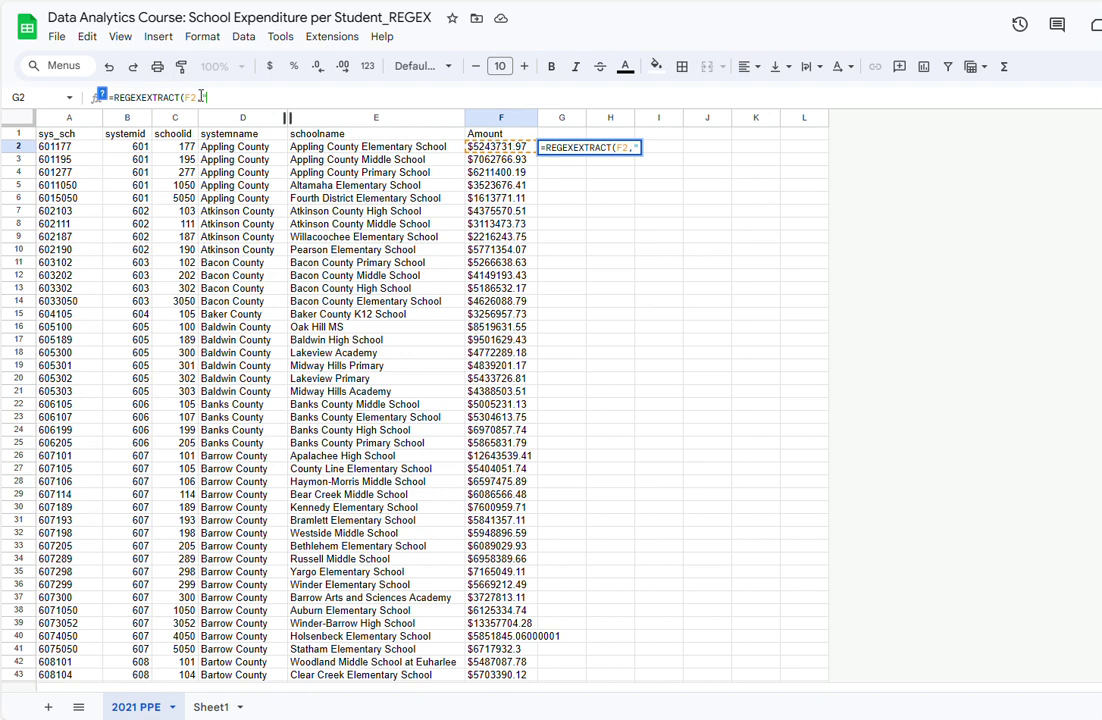
type("[0-9]")
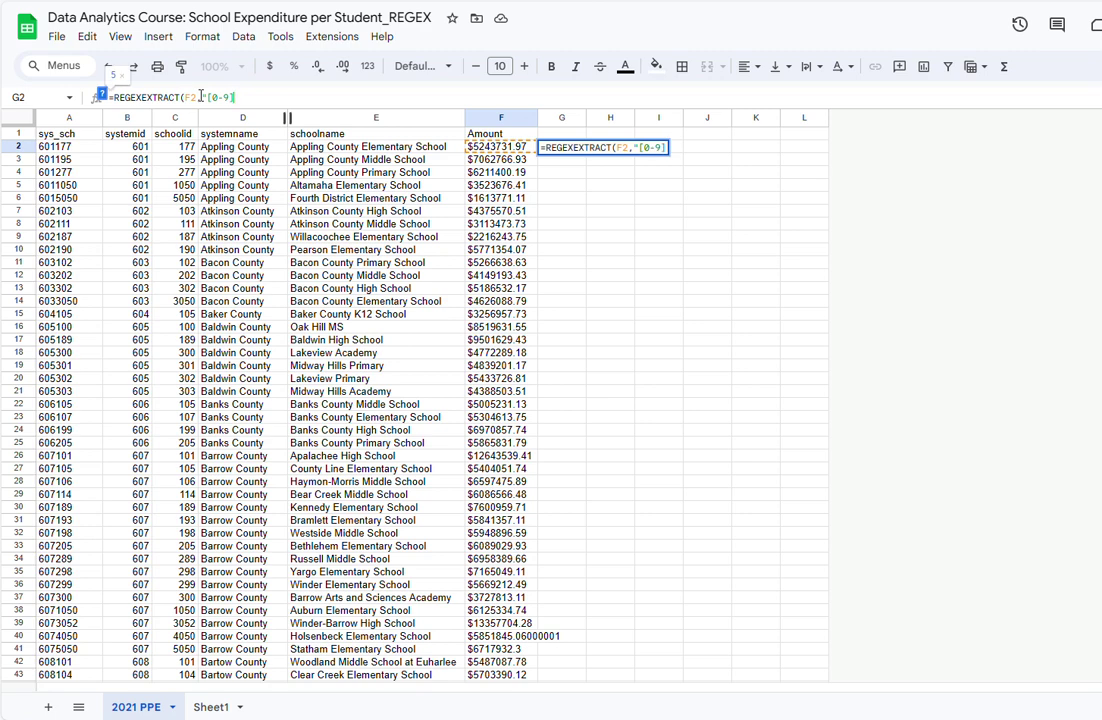
type("\")")
key("Return")
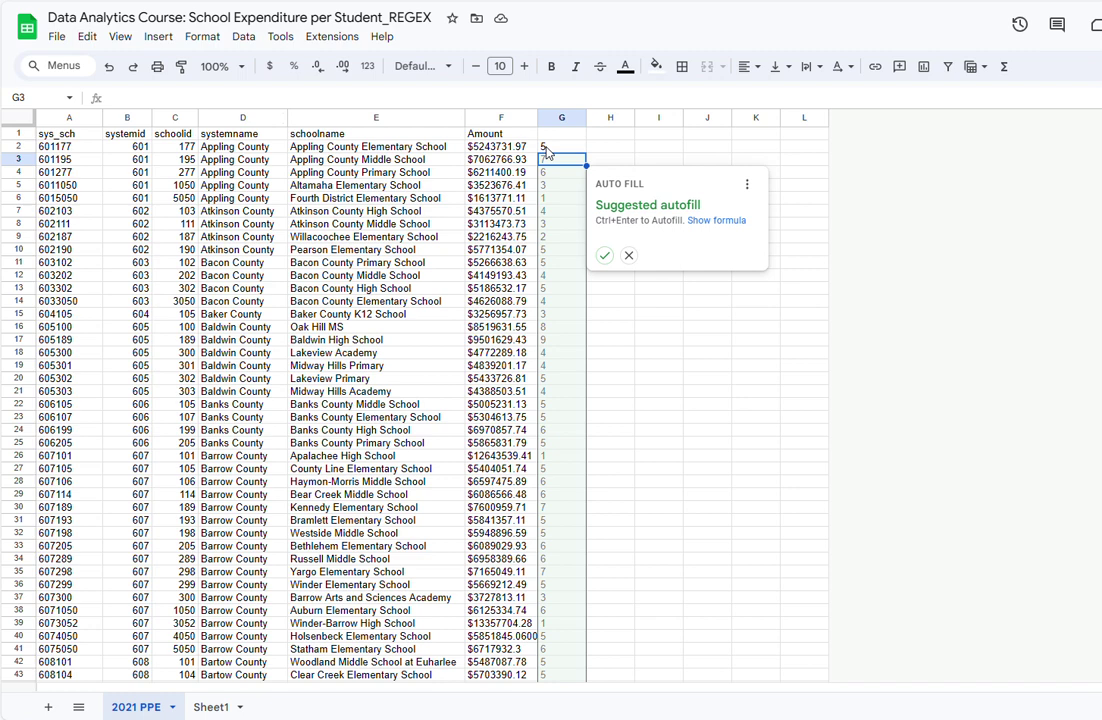
Step: Change the pattern in G2's REGEXEXTRACT formula to "[0-9]+" so it matches one or more digits
left_click(547, 149)
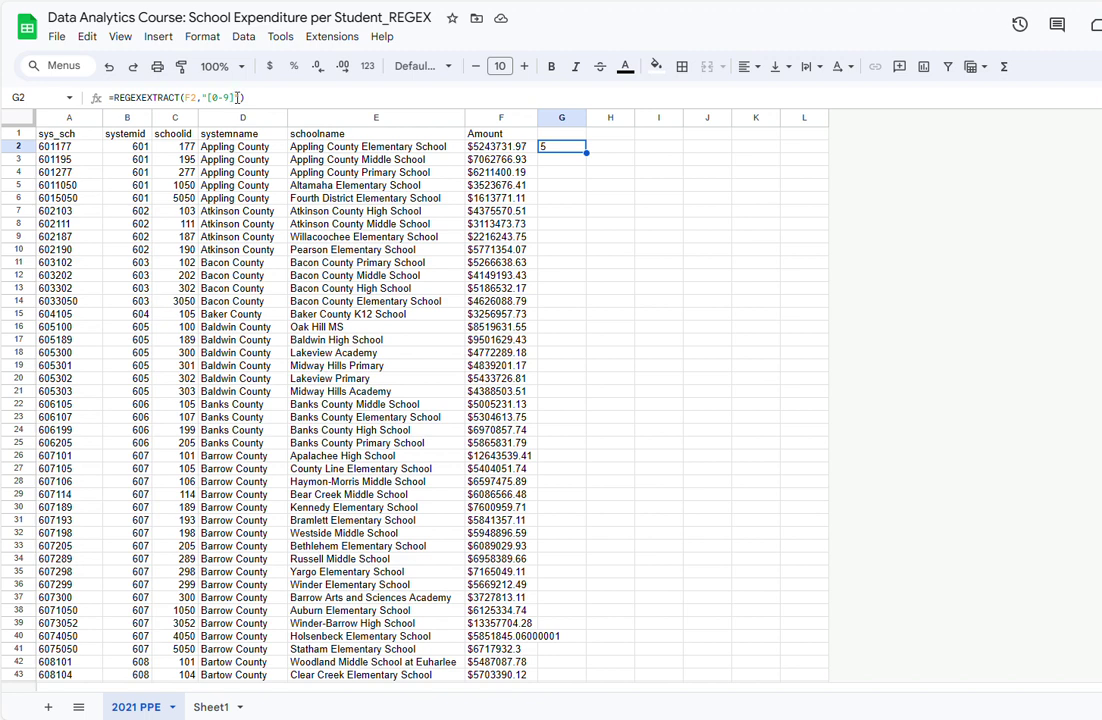
left_click(234, 98)
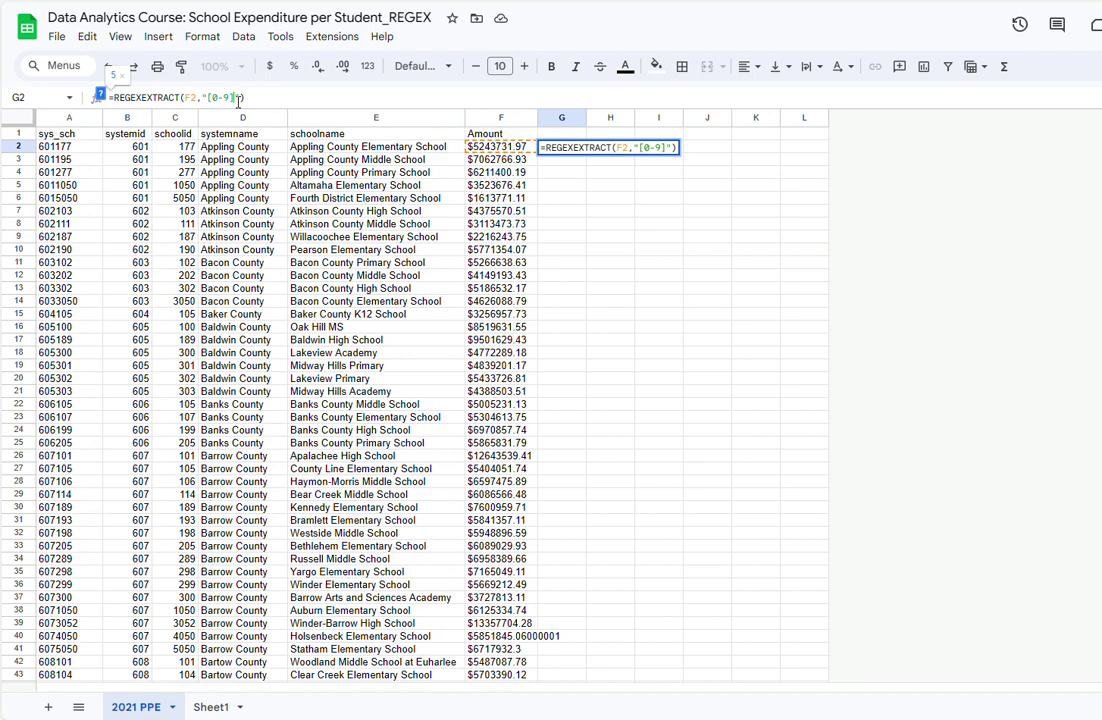
type("+")
key("Return")
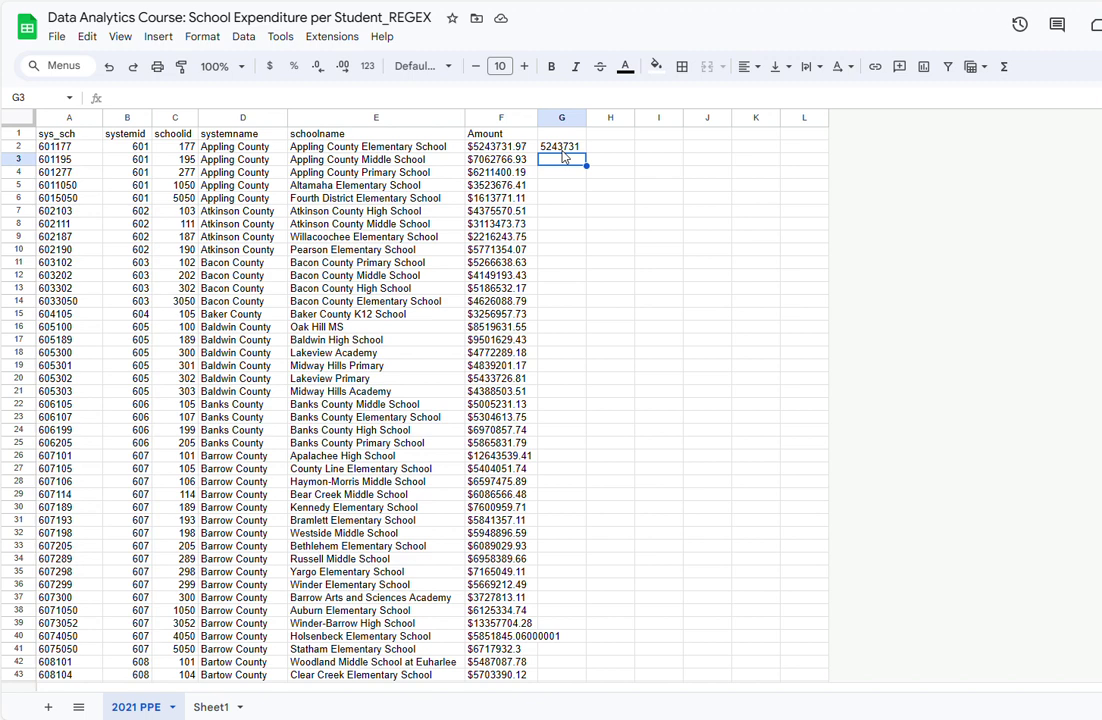
Step: Replace the bracketed digit range in G2's formula with the digit shorthand, making the pattern "\d+"
left_click(563, 152)
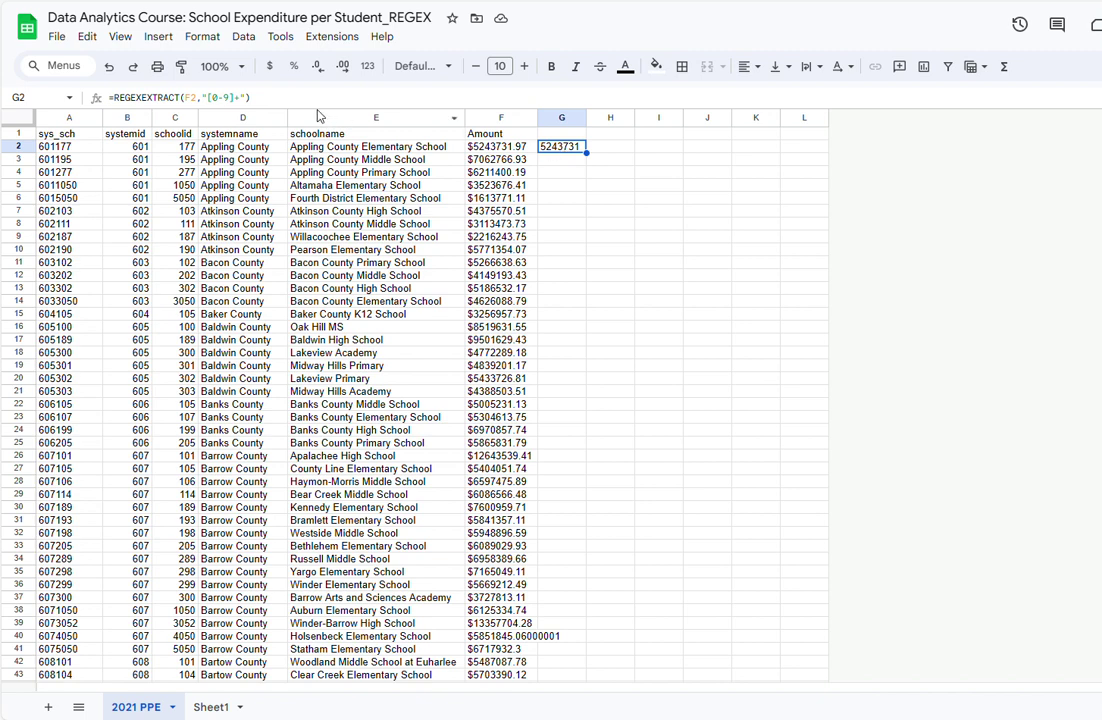
left_click(233, 98)
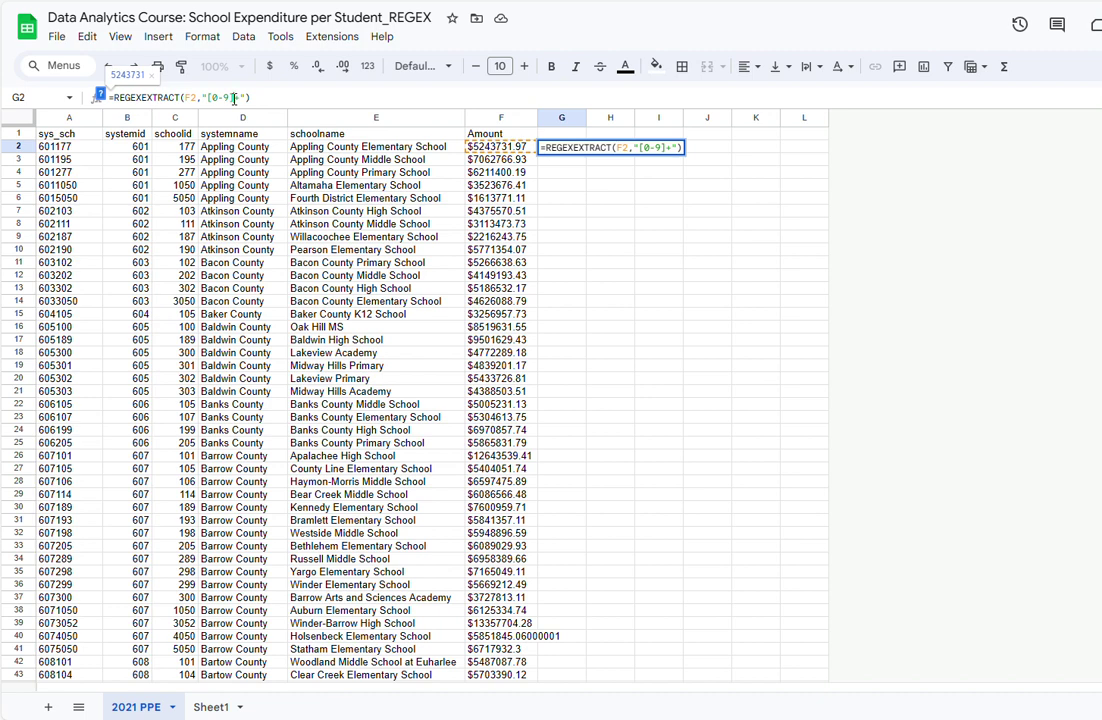
key("BackSpace")
key("BackSpace")
key("BackSpace")
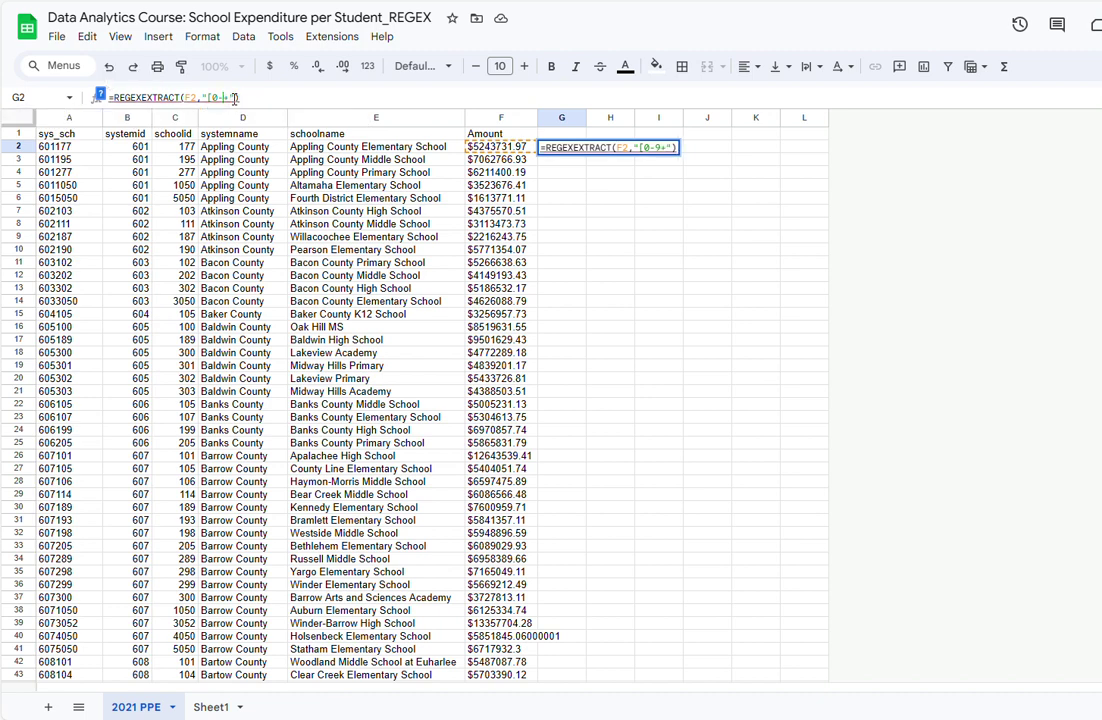
key("BackSpace")
key("Delete")
type("d")
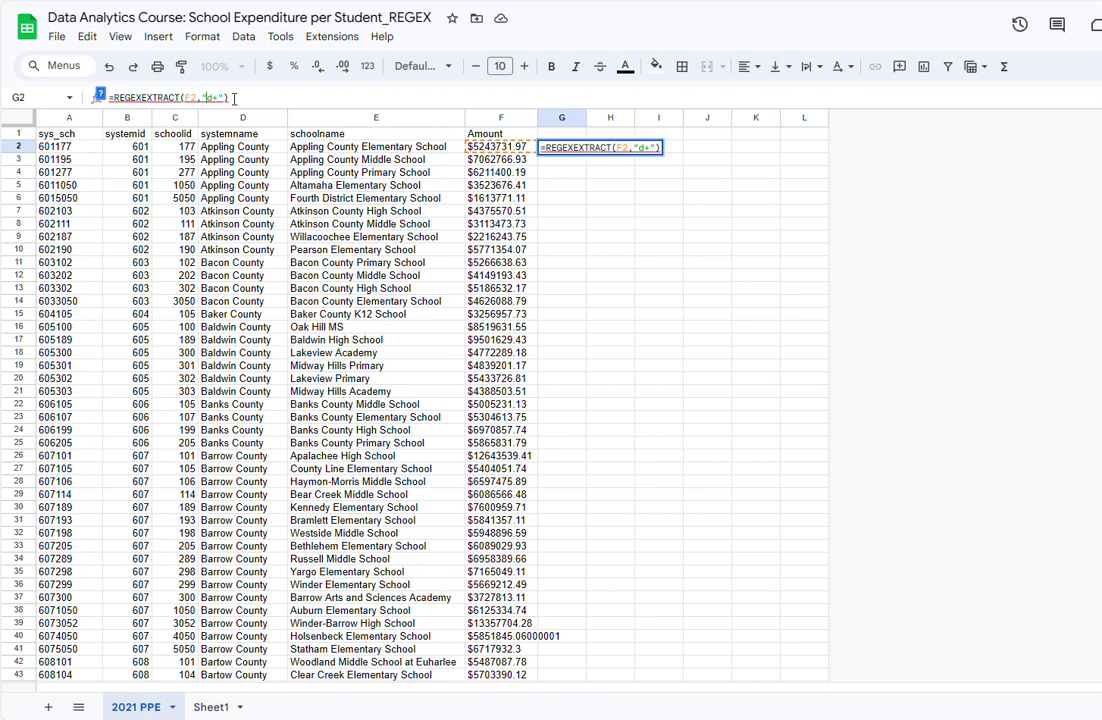
type("\\")
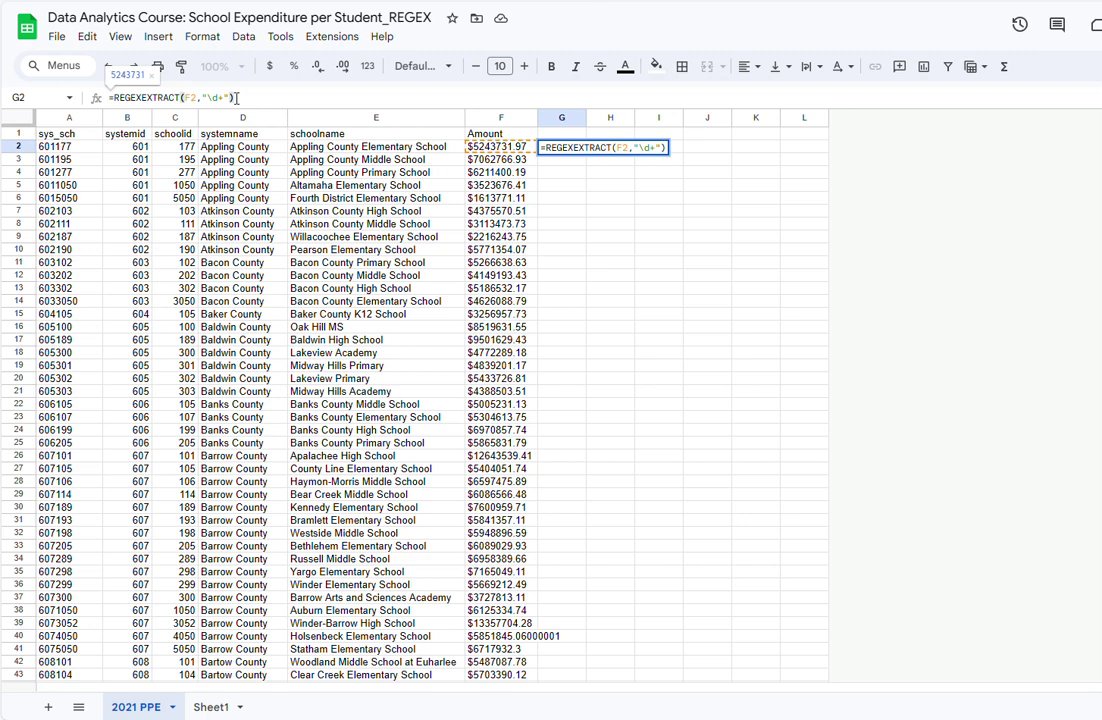
key("Return")
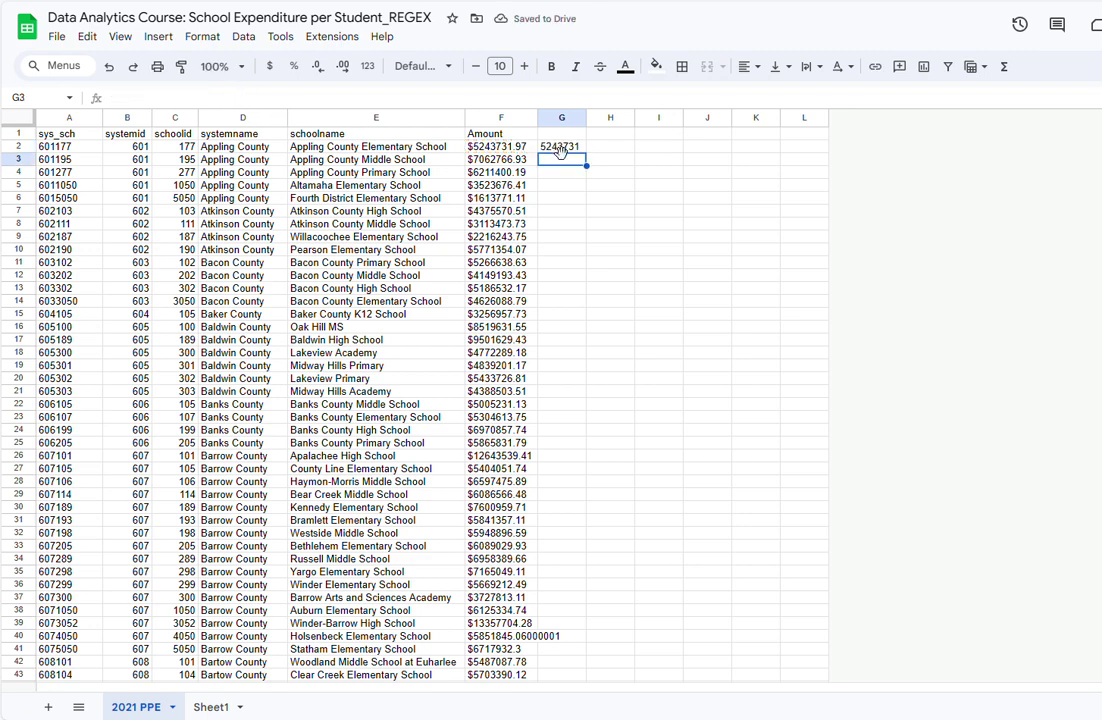
Step: Extend the pattern in G2's formula to "\d+\.\d+" to capture the decimal part of the amount as well
left_click(558, 149)
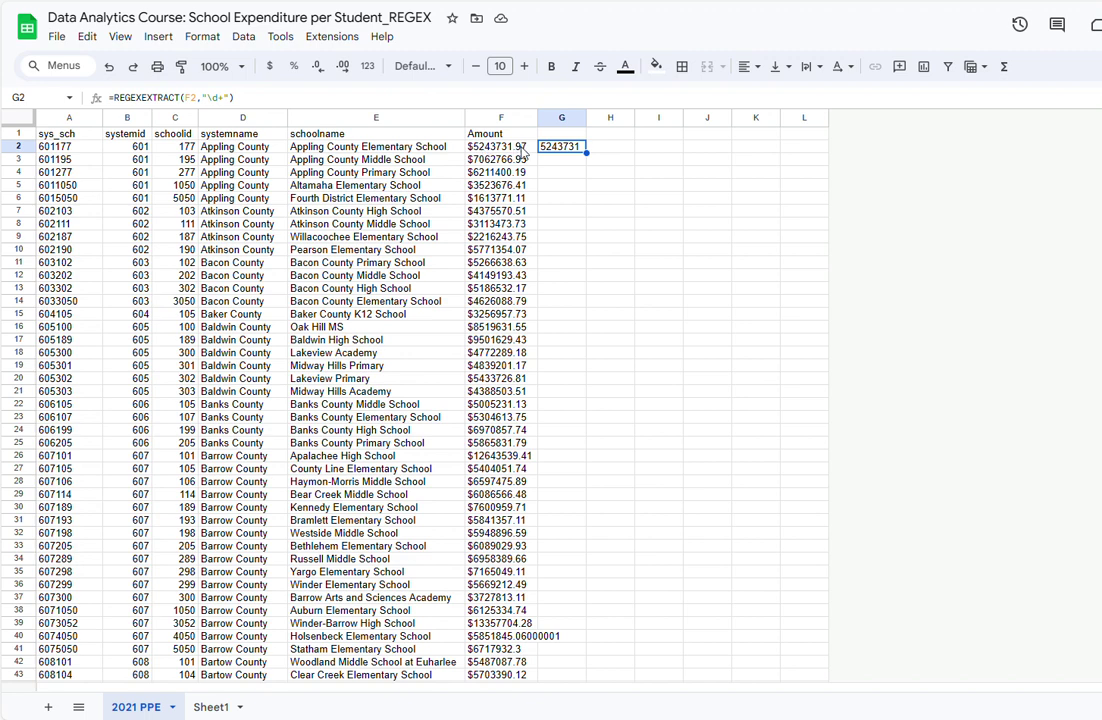
left_click(224, 98)
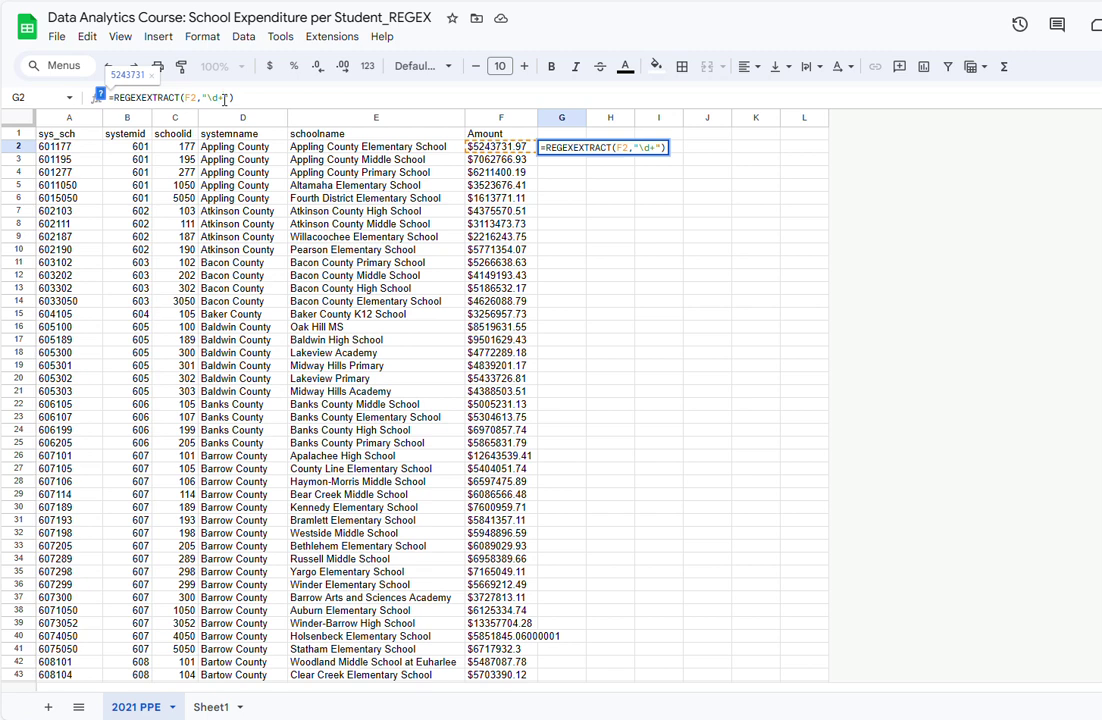
type("\\")
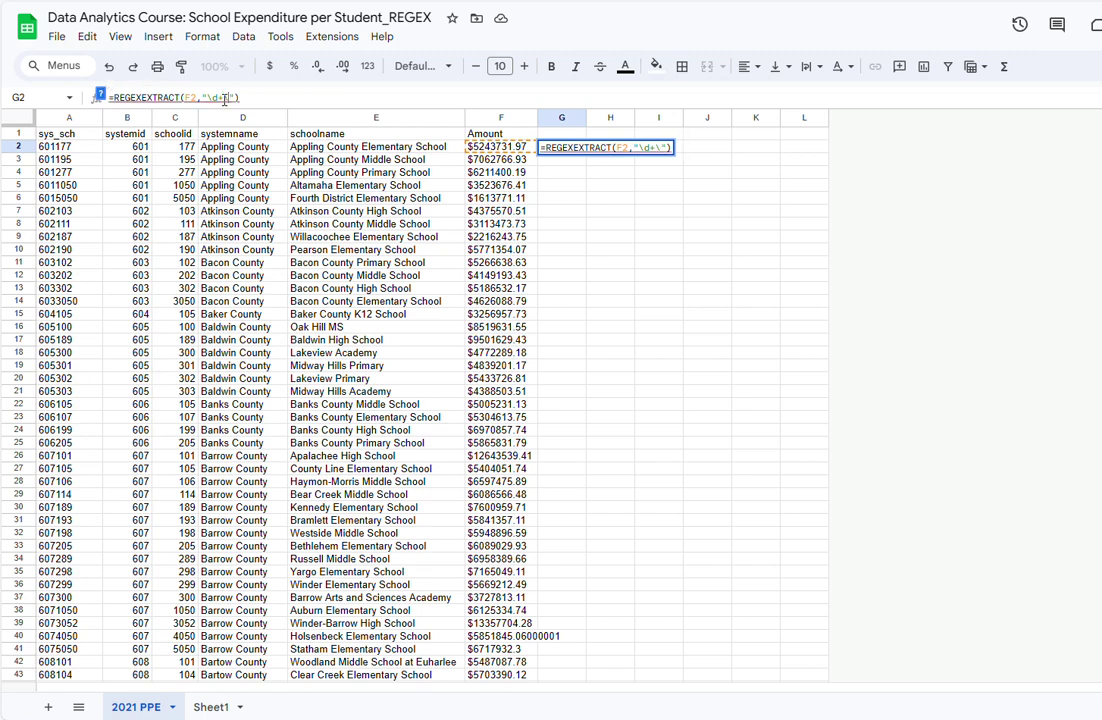
type(".")
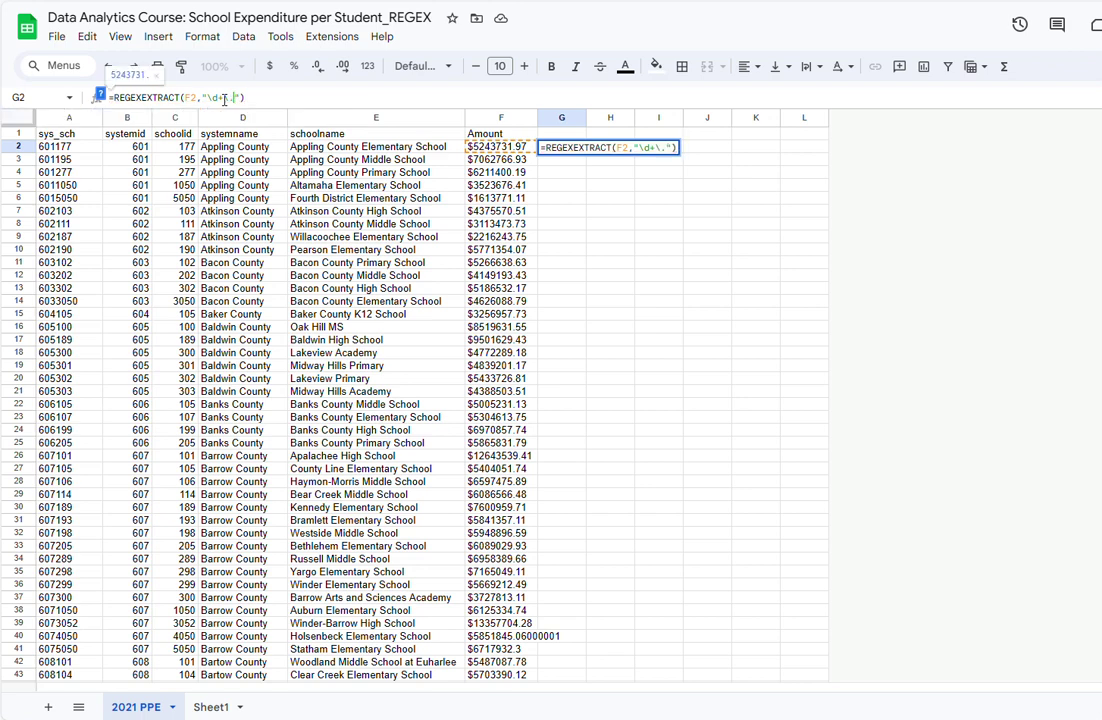
type("\\")
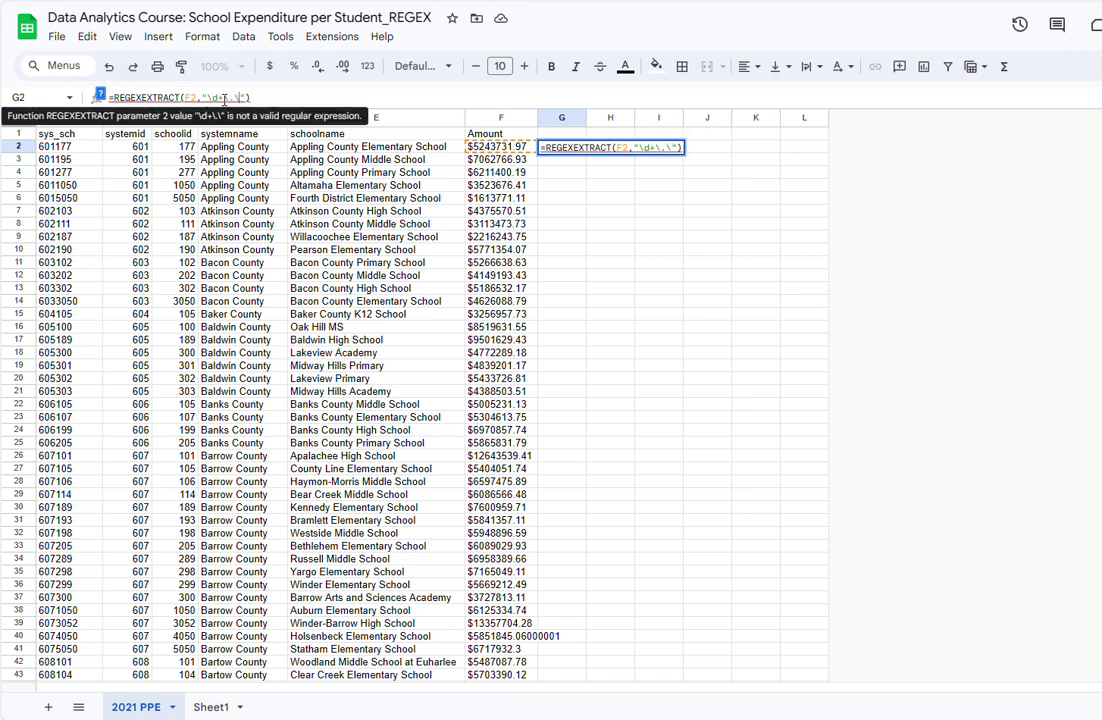
type("d")
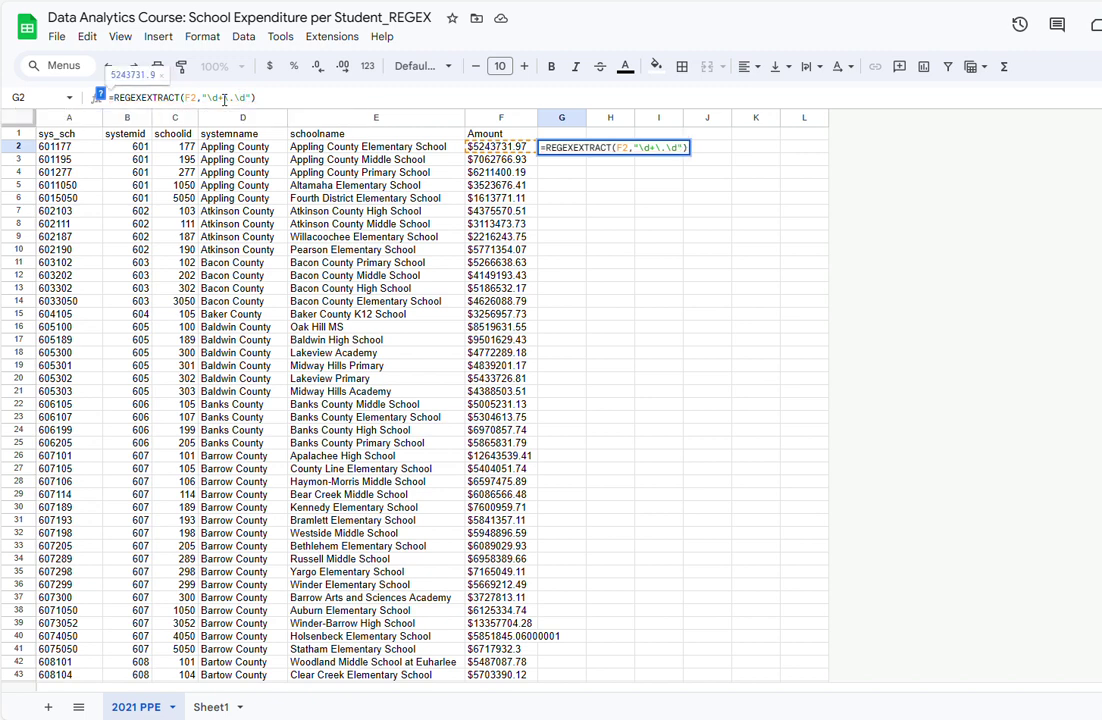
type("+")
key("Return")
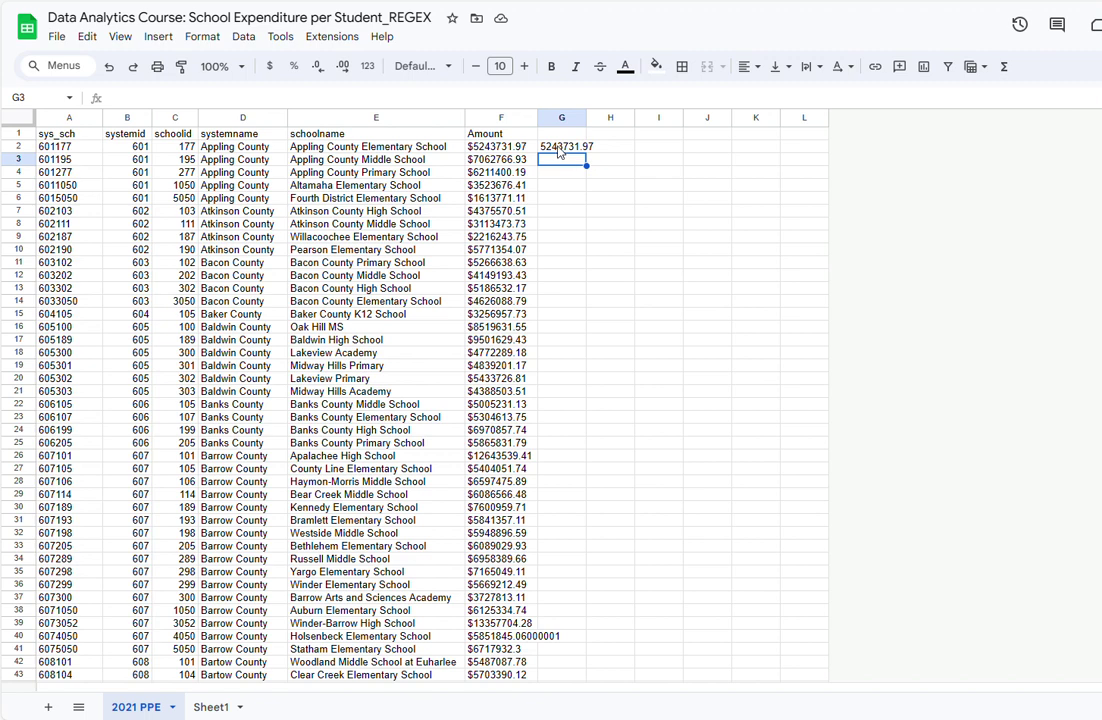
Step: Fill the G2 formula down through G23 and widen column G to fit the extracted amounts
left_click_drag(585, 152, 587, 418)
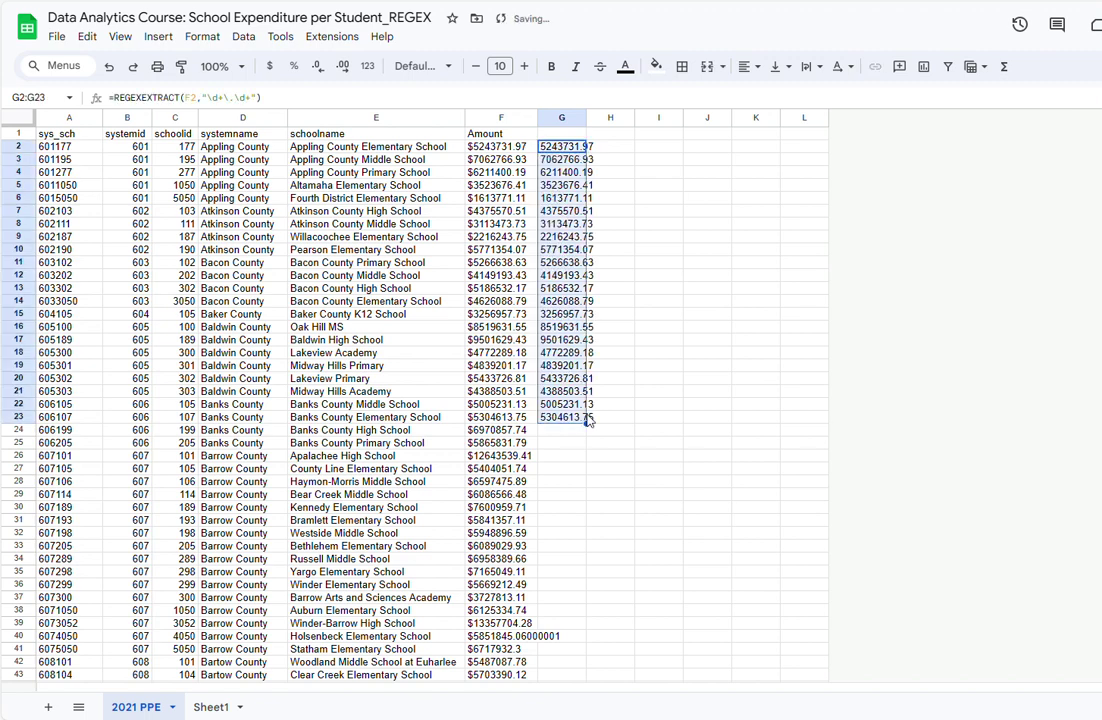
left_click_drag(586, 118, 599, 118)
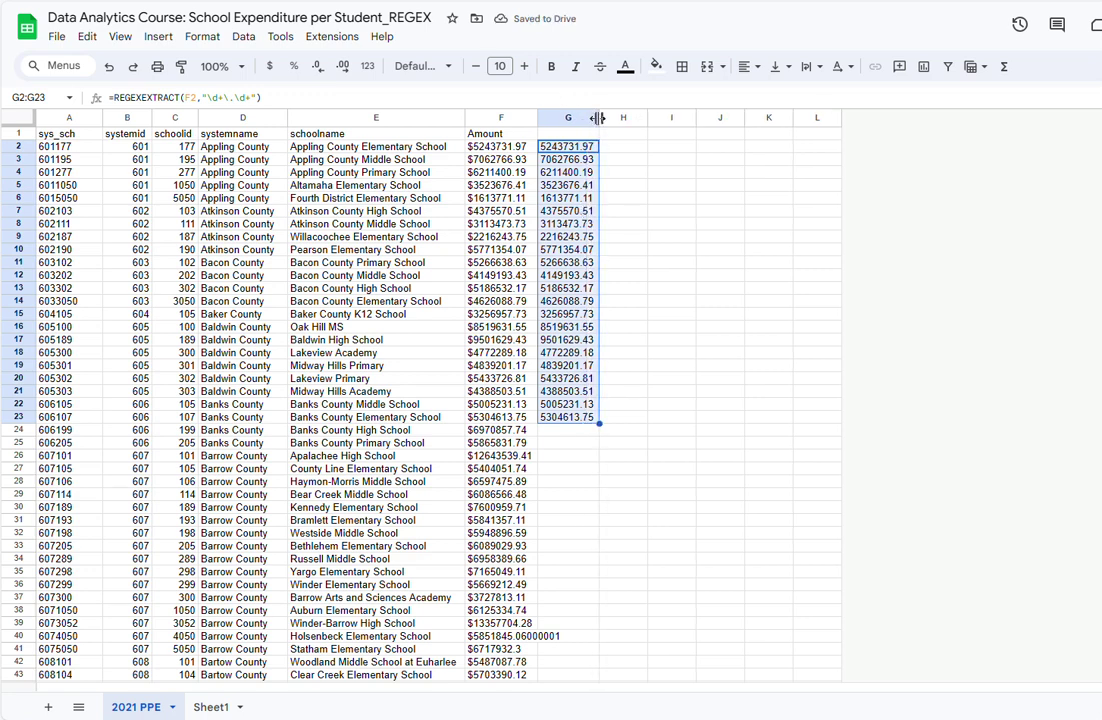
left_click(630, 152)
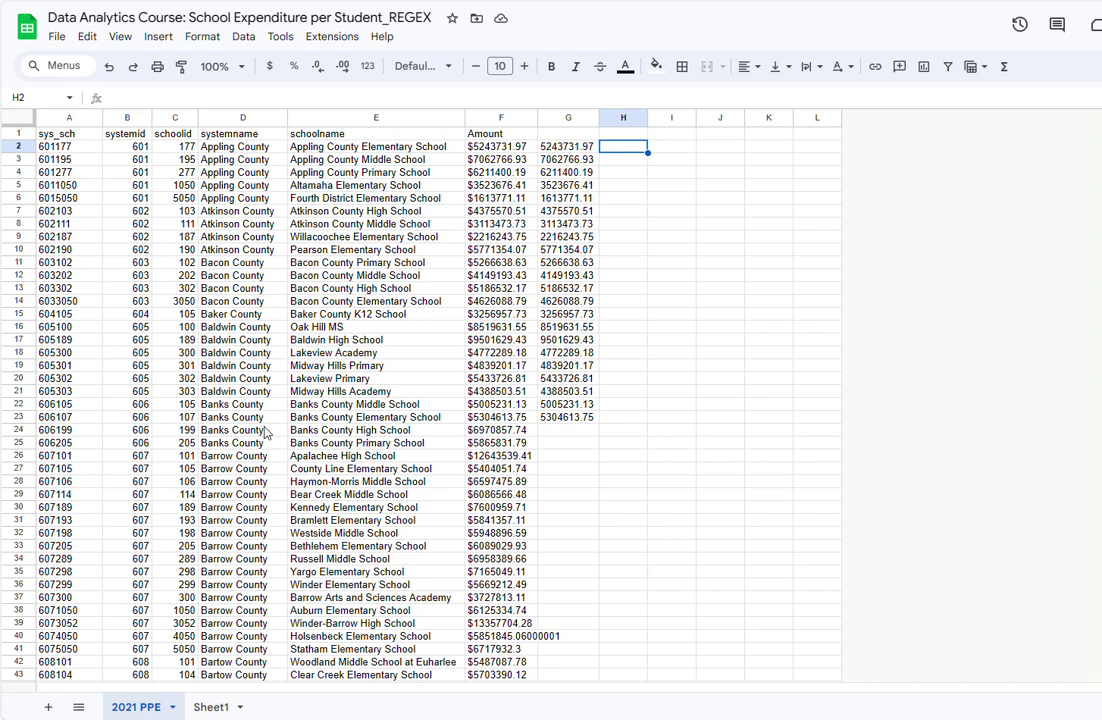
Step: Enter a REGEXREPLACE formula in H2 that replaces "County" with "School System" in the system name from D2
left_click(240, 148)
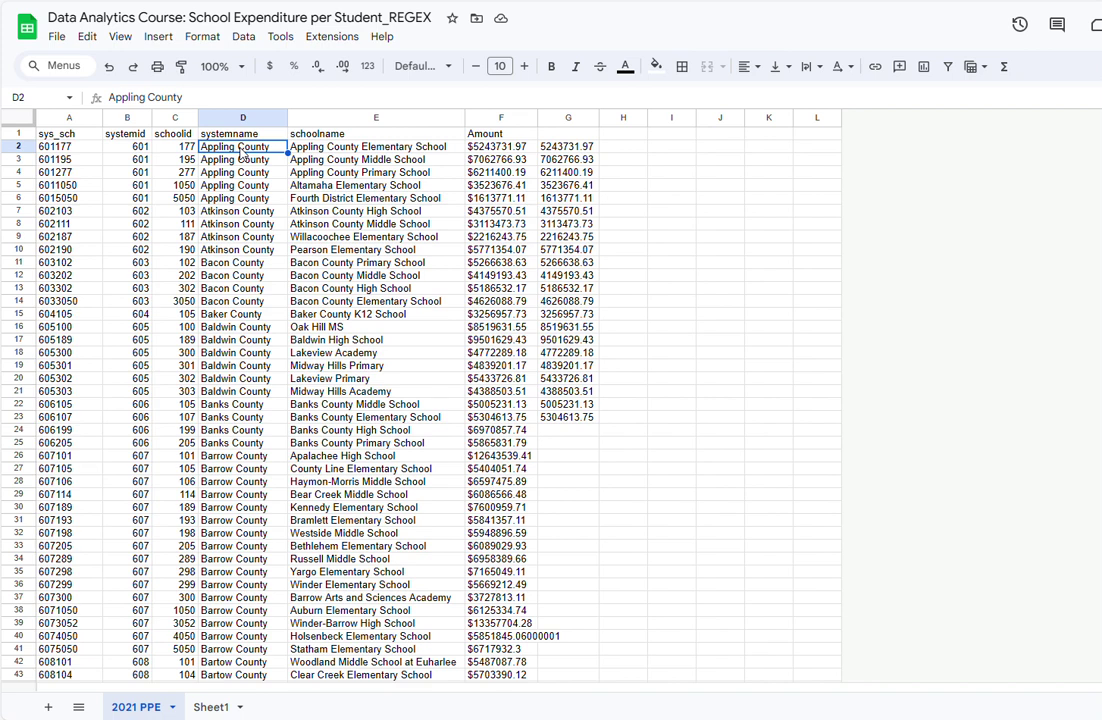
left_click(632, 150)
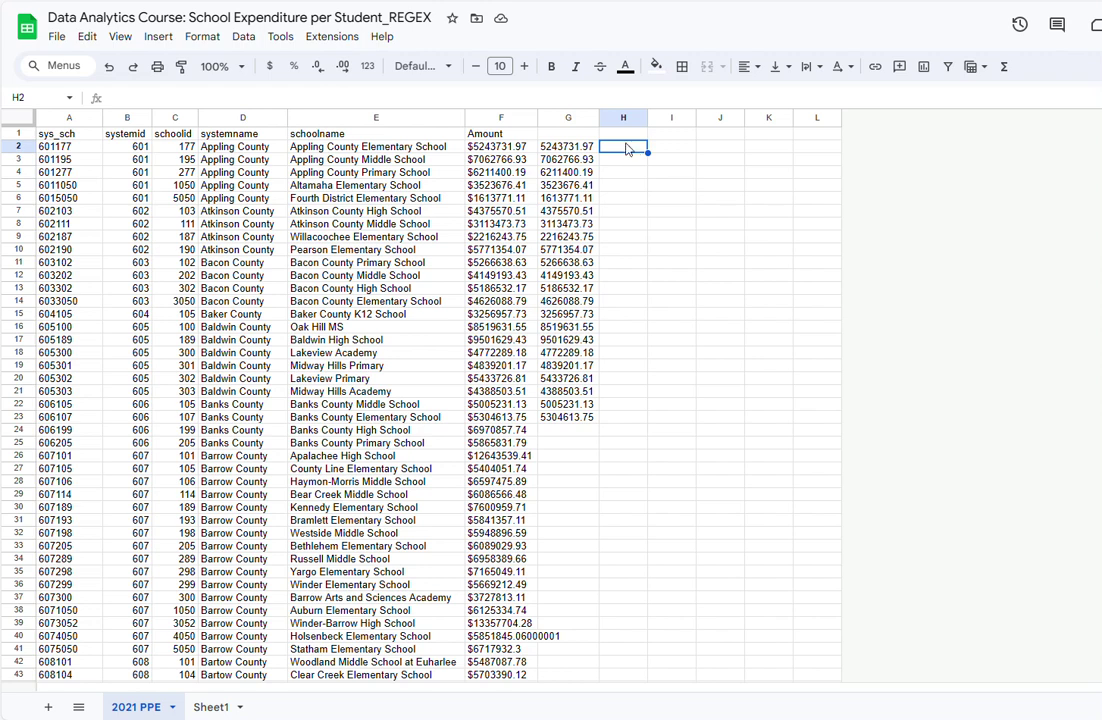
type("=")
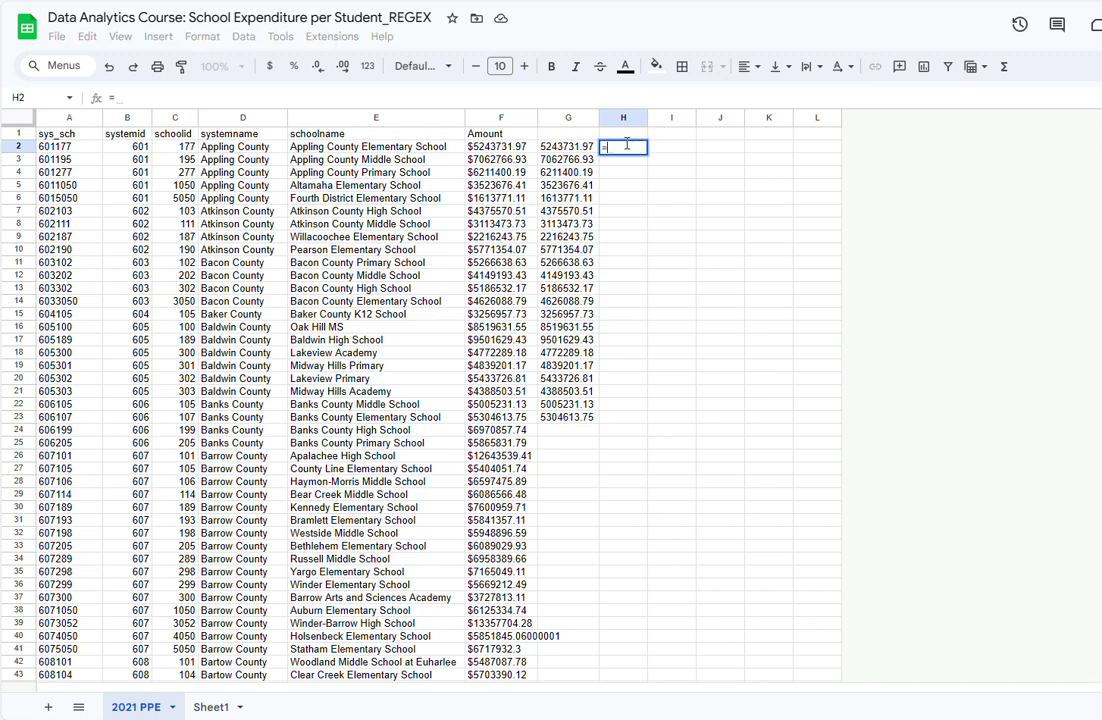
type("re")
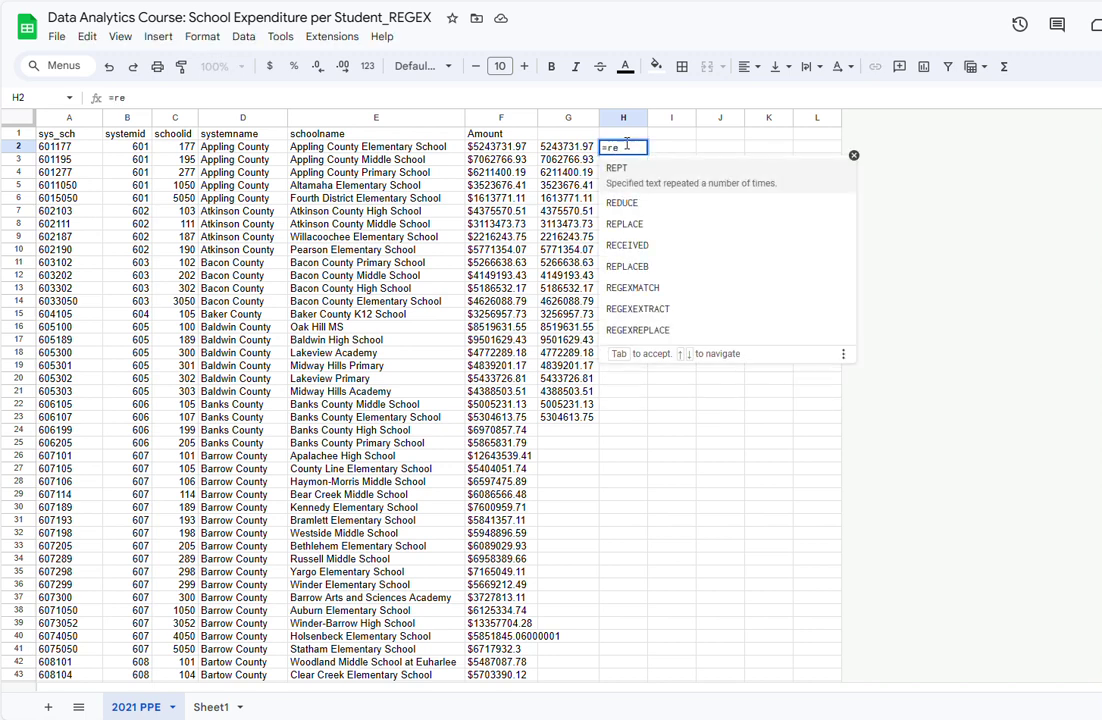
type("ge")
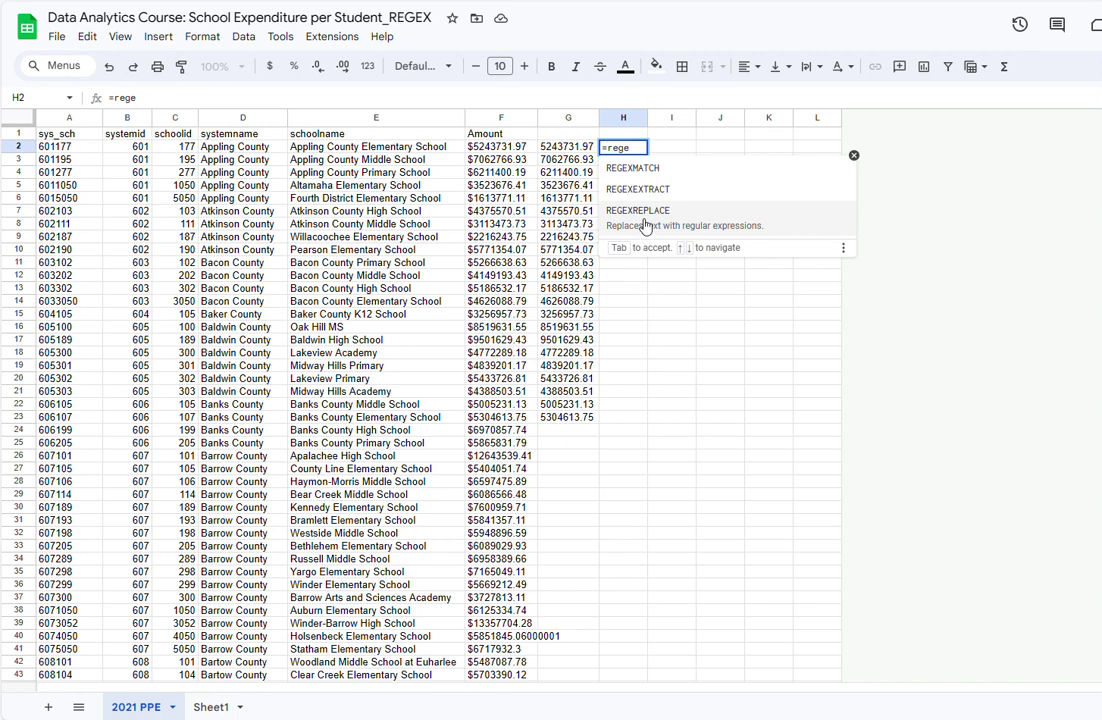
left_click(645, 225)
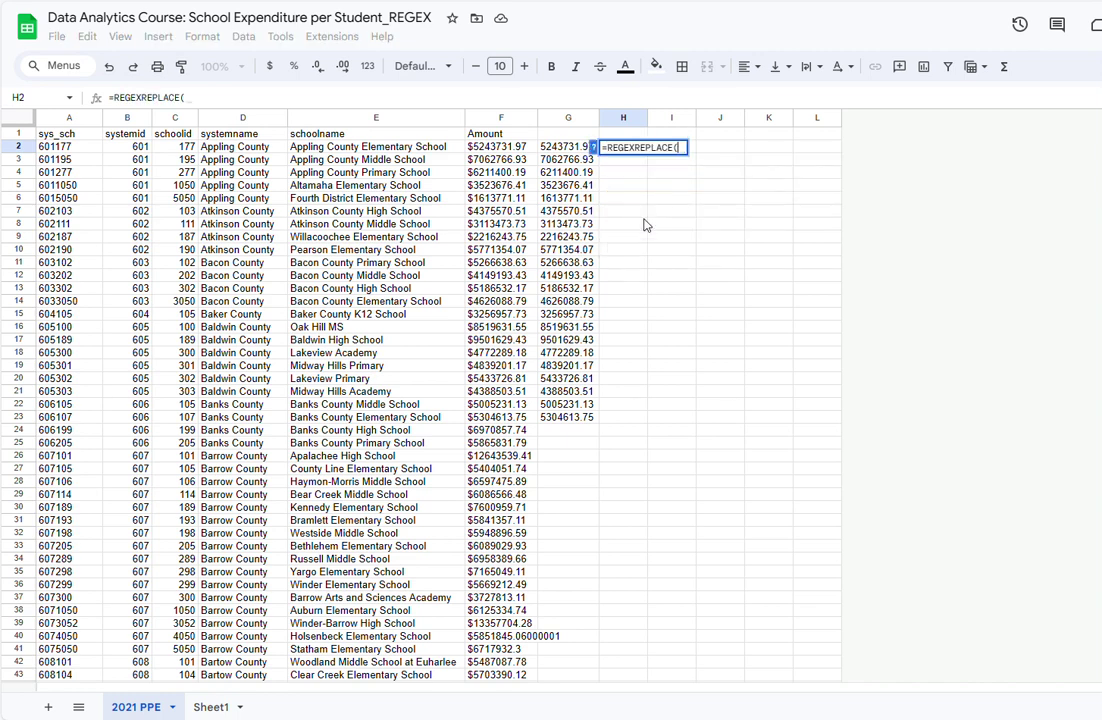
left_click(247, 148)
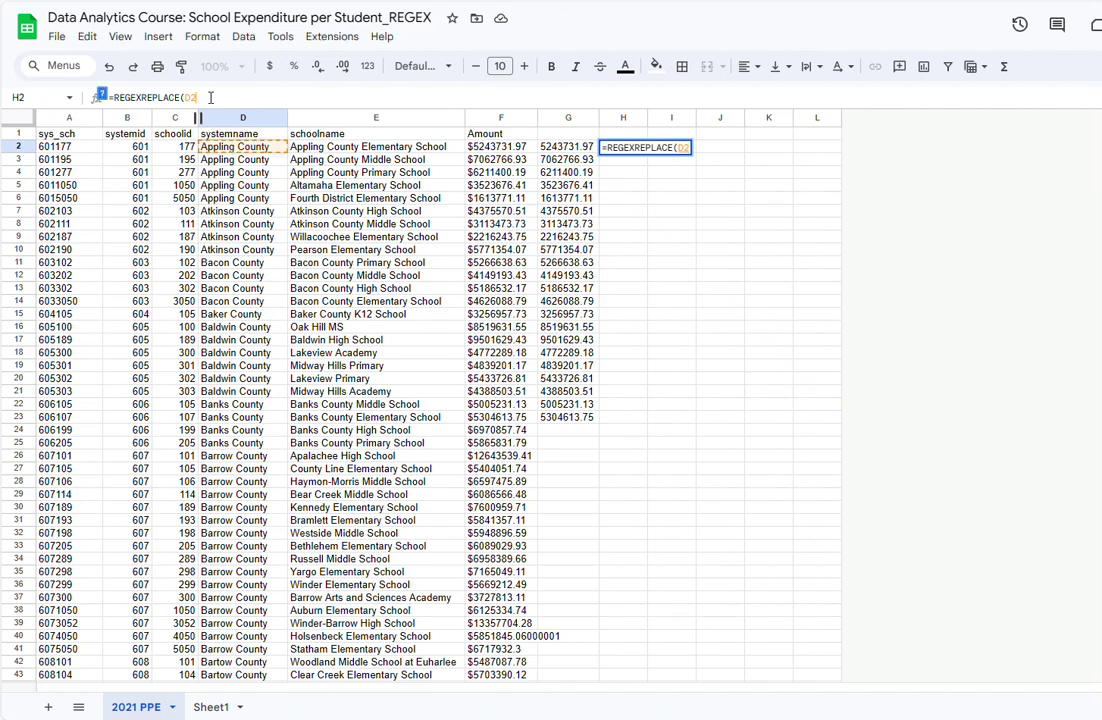
type(",")
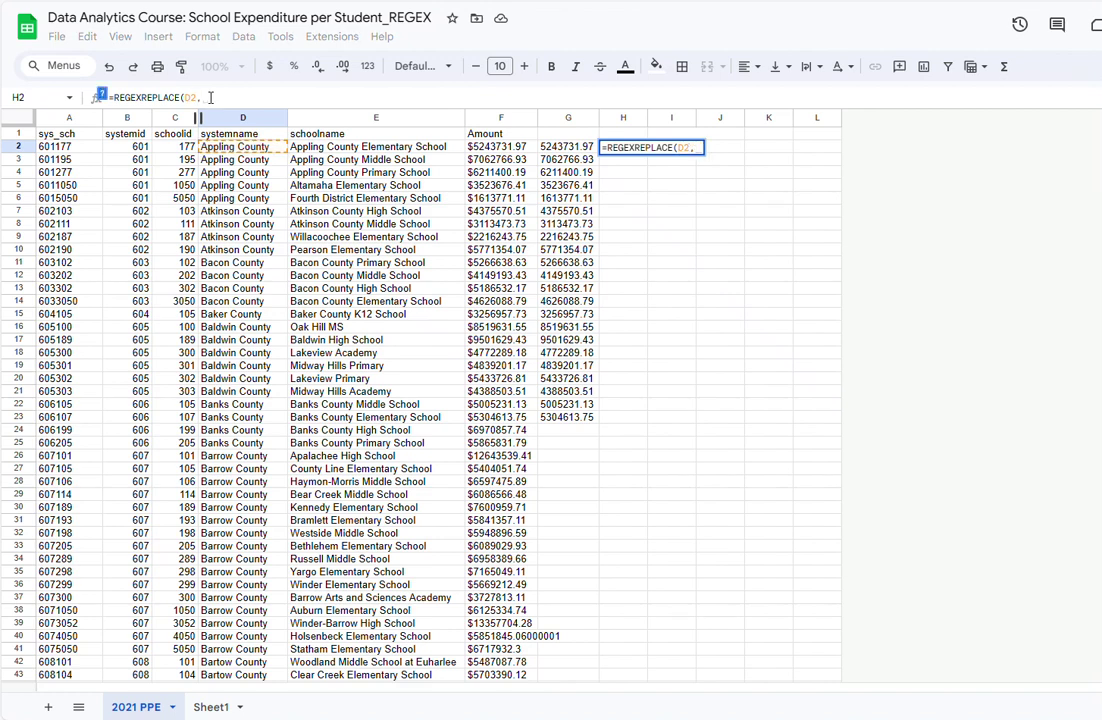
type("\"County")
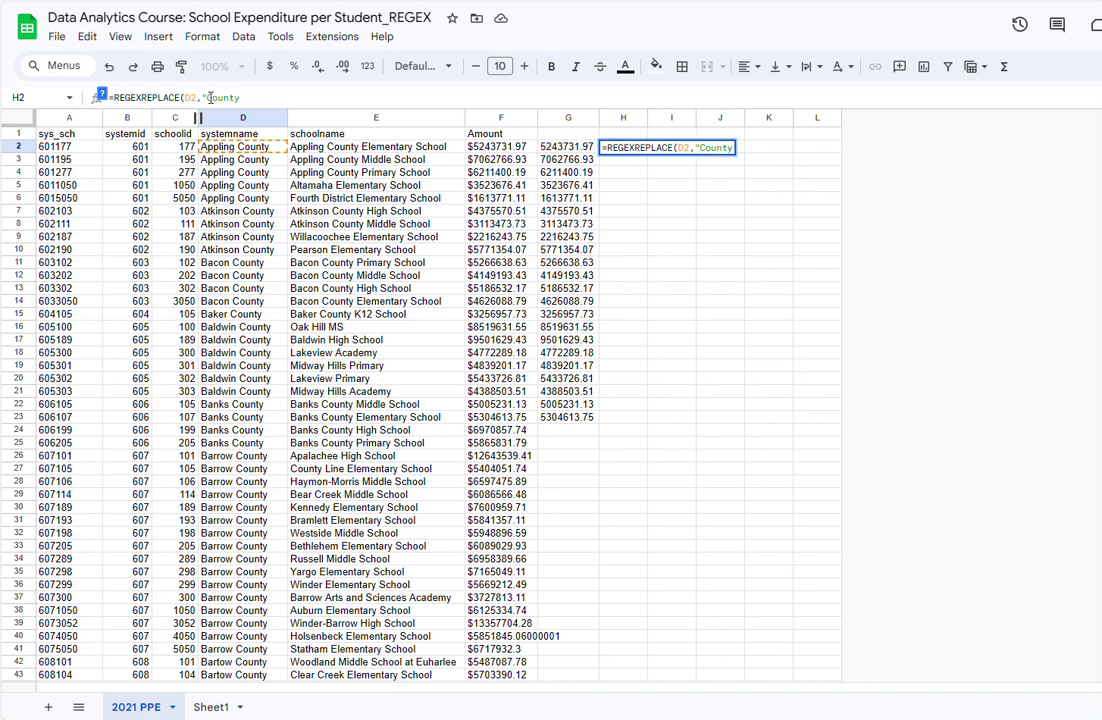
type("\",")
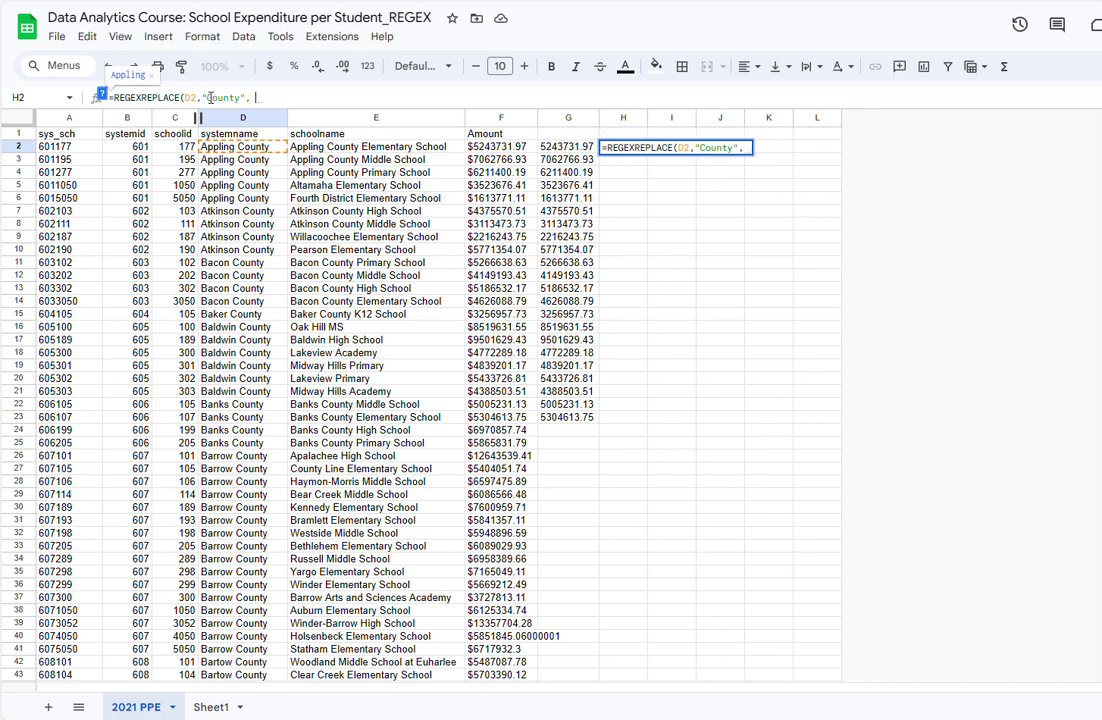
type(" \"School ")
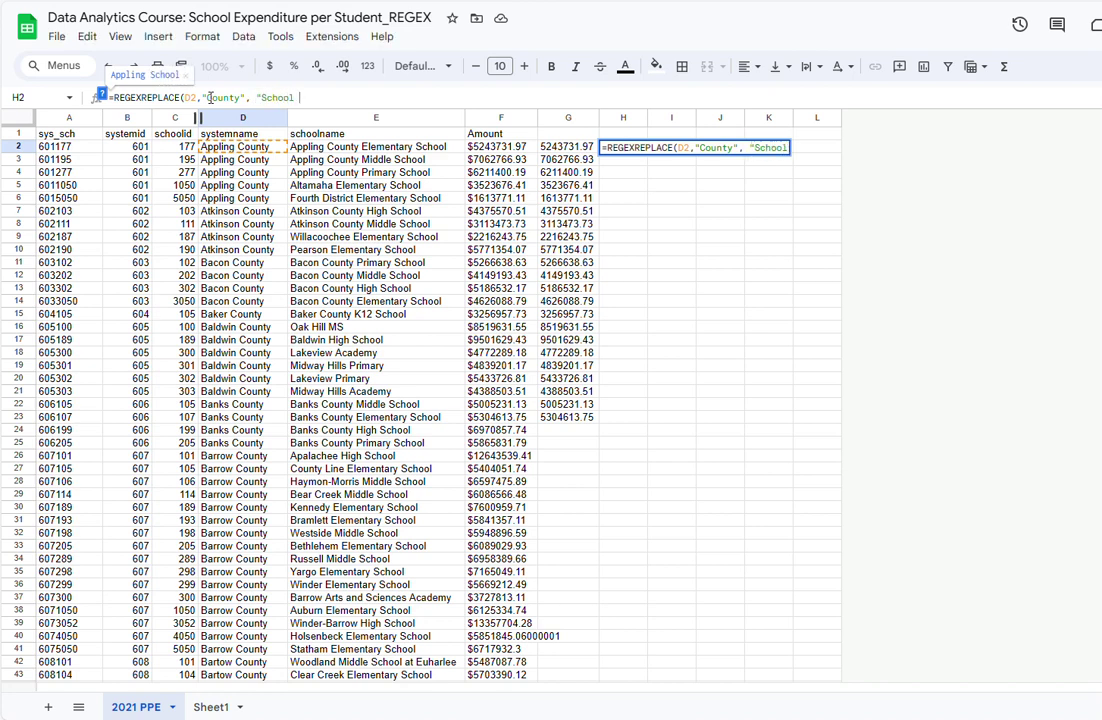
type("Syste")
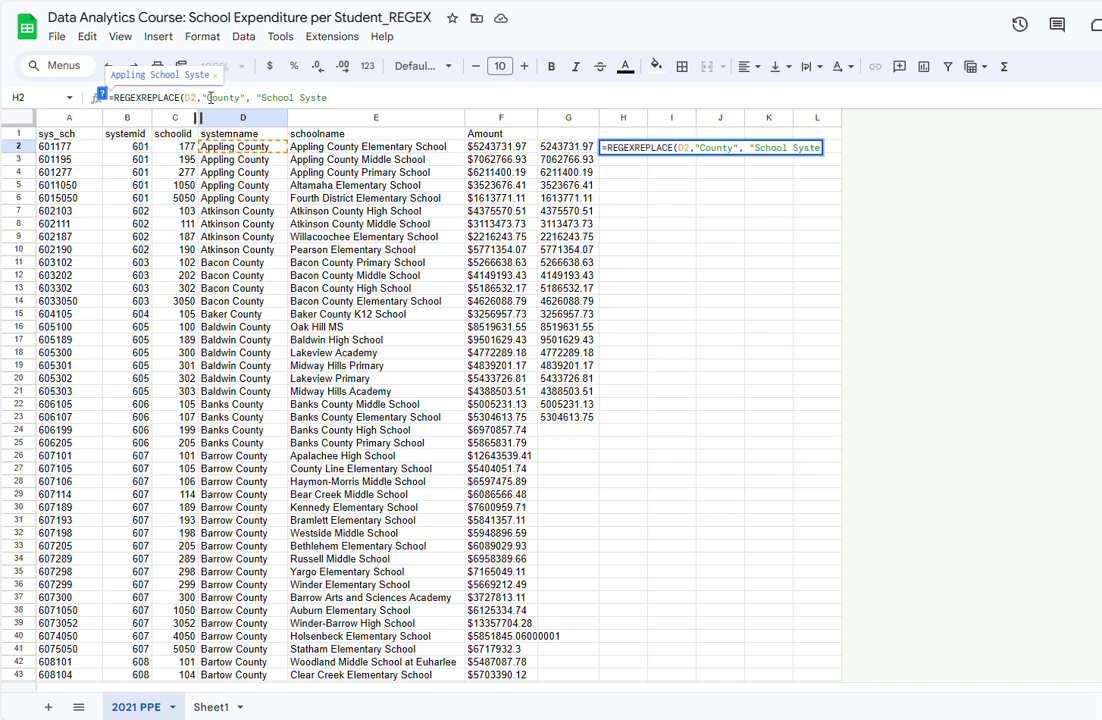
type("m\")")
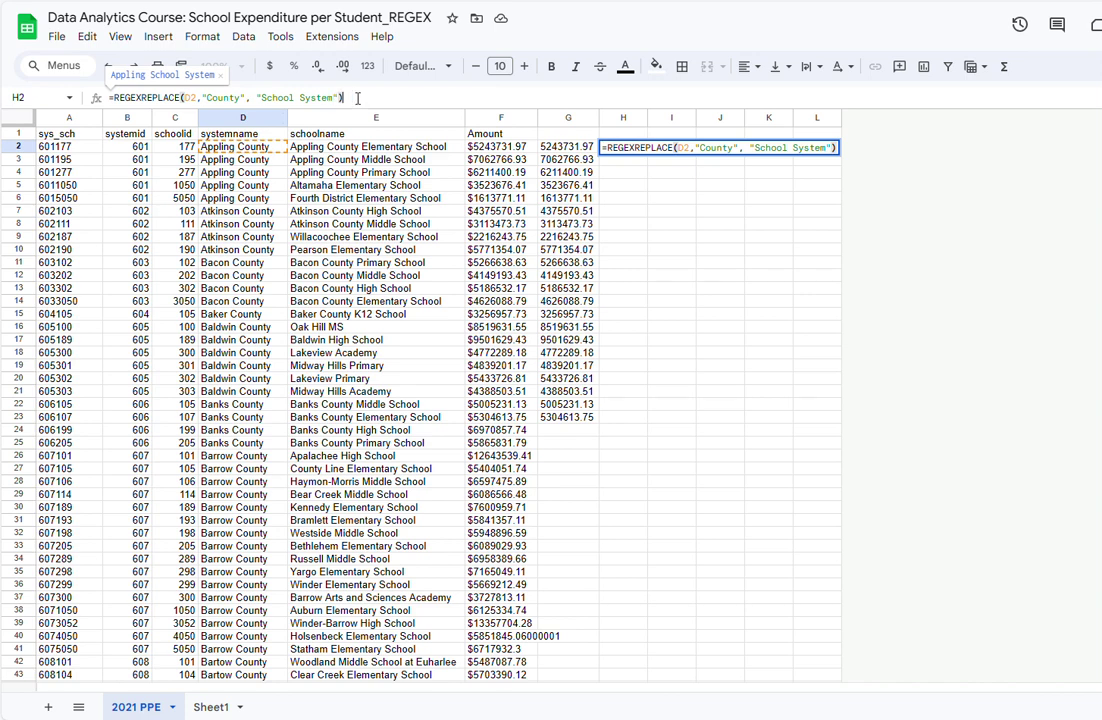
key("Return")
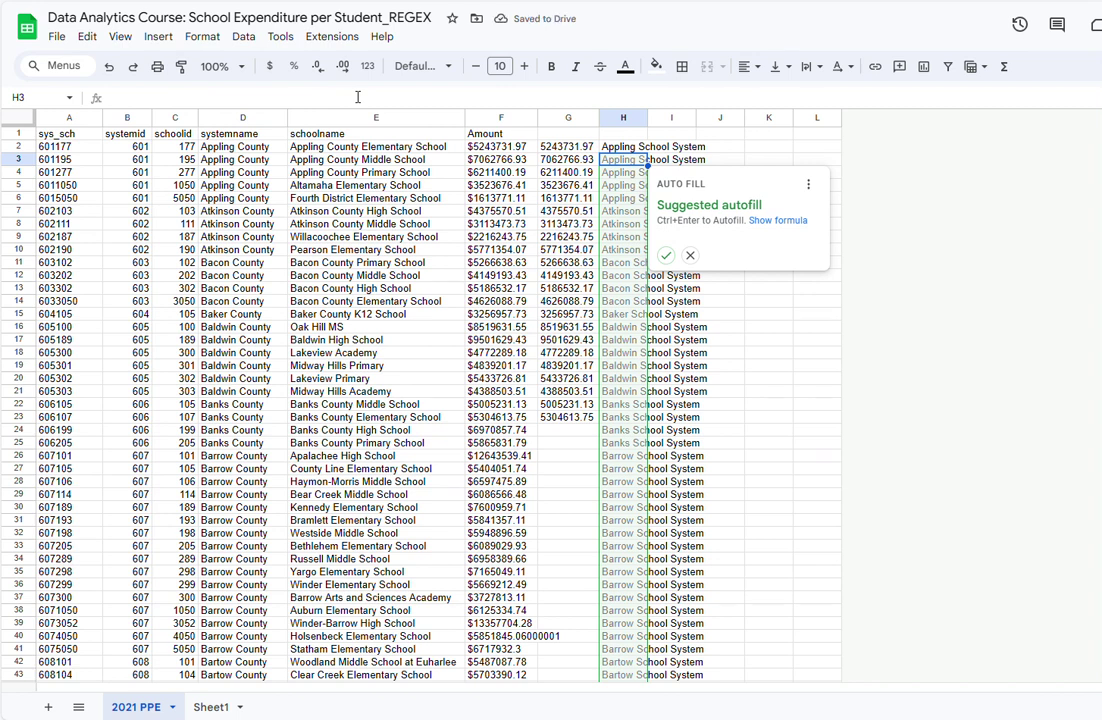
Step: Change the replacement text in H2's REGEXREPLACE formula to an empty string "" so that "County" is removed
left_click(620, 149)
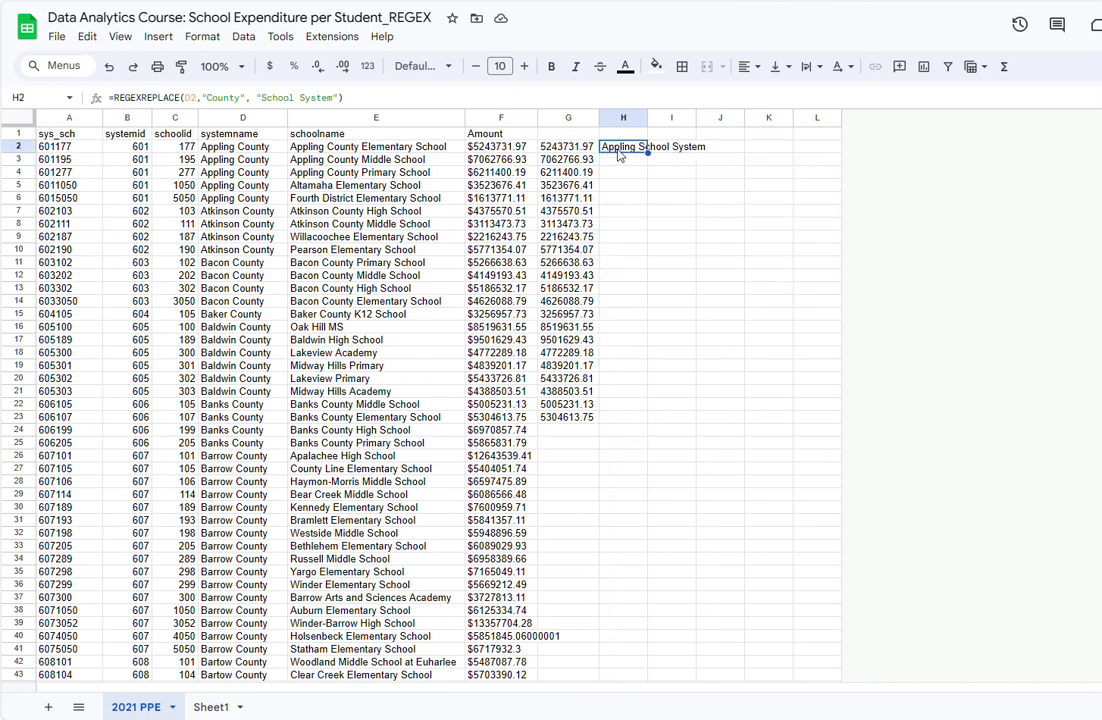
left_click(335, 97)
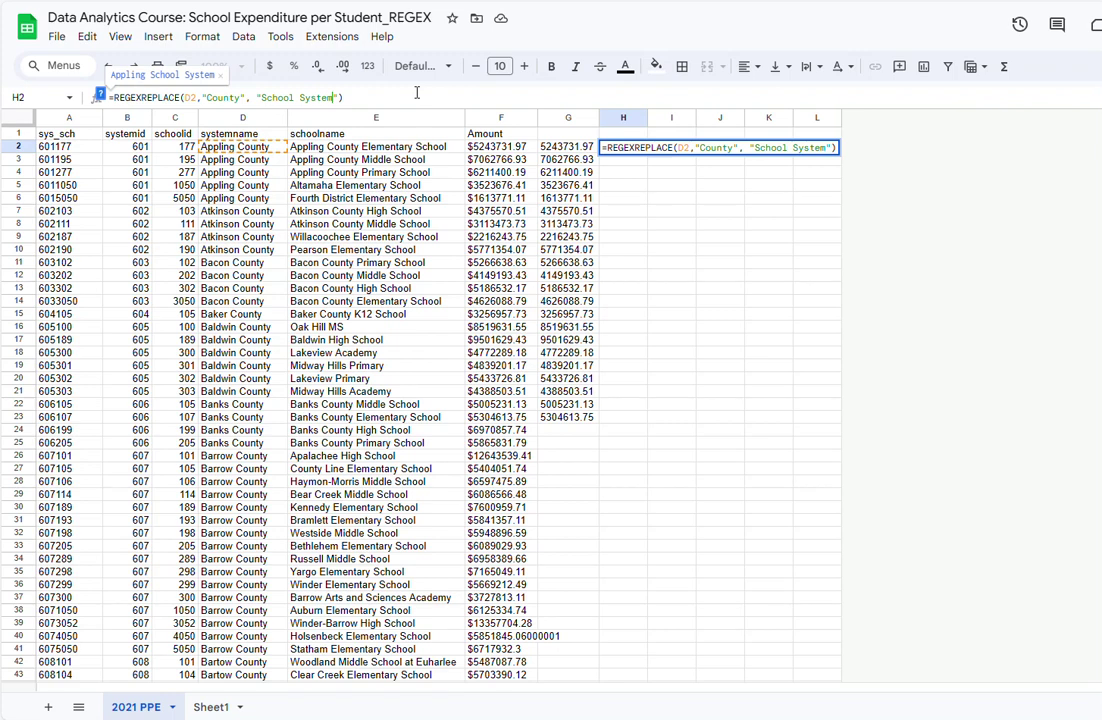
key("BackSpace")
key("BackSpace")
key("BackSpace")
key("BackSpace")
key("BackSpace")
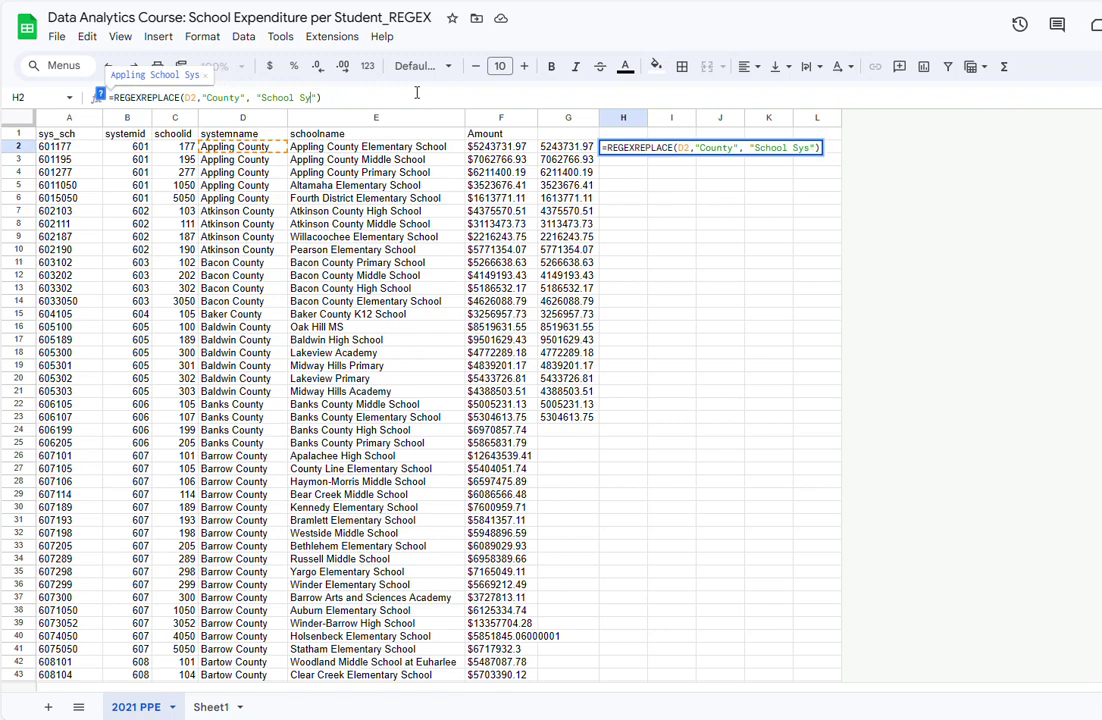
key("BackSpace")
key("BackSpace")
key("BackSpace")
key("BackSpace")
key("BackSpace")
key("BackSpace")
key("BackSpace")
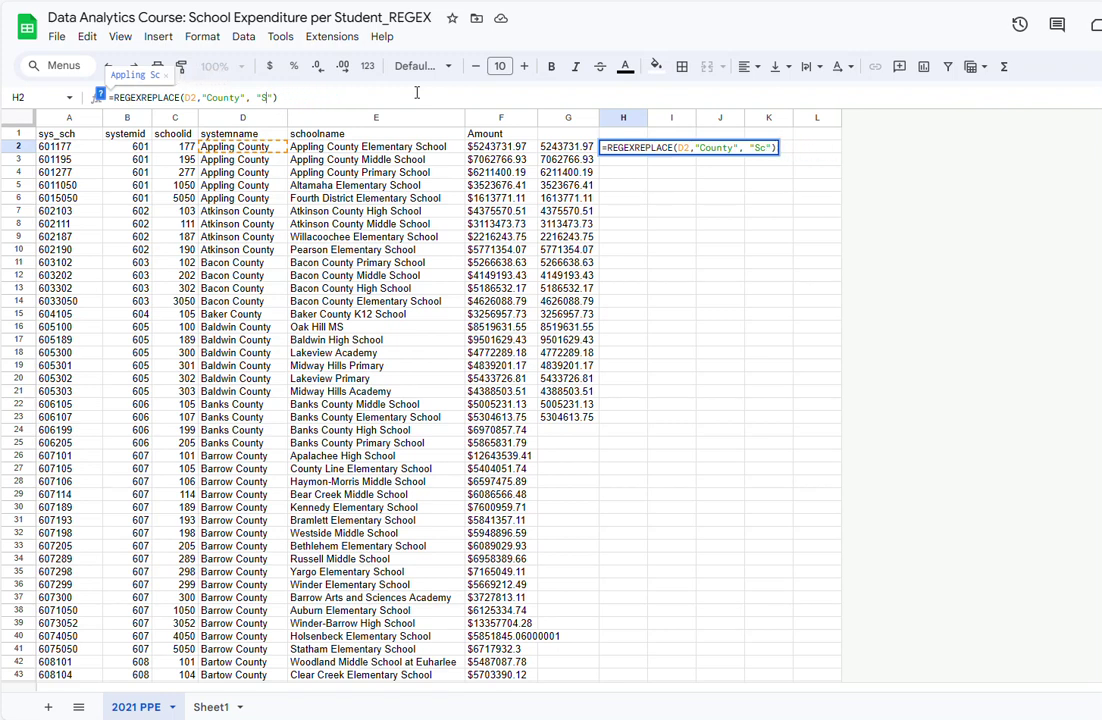
key("BackSpace")
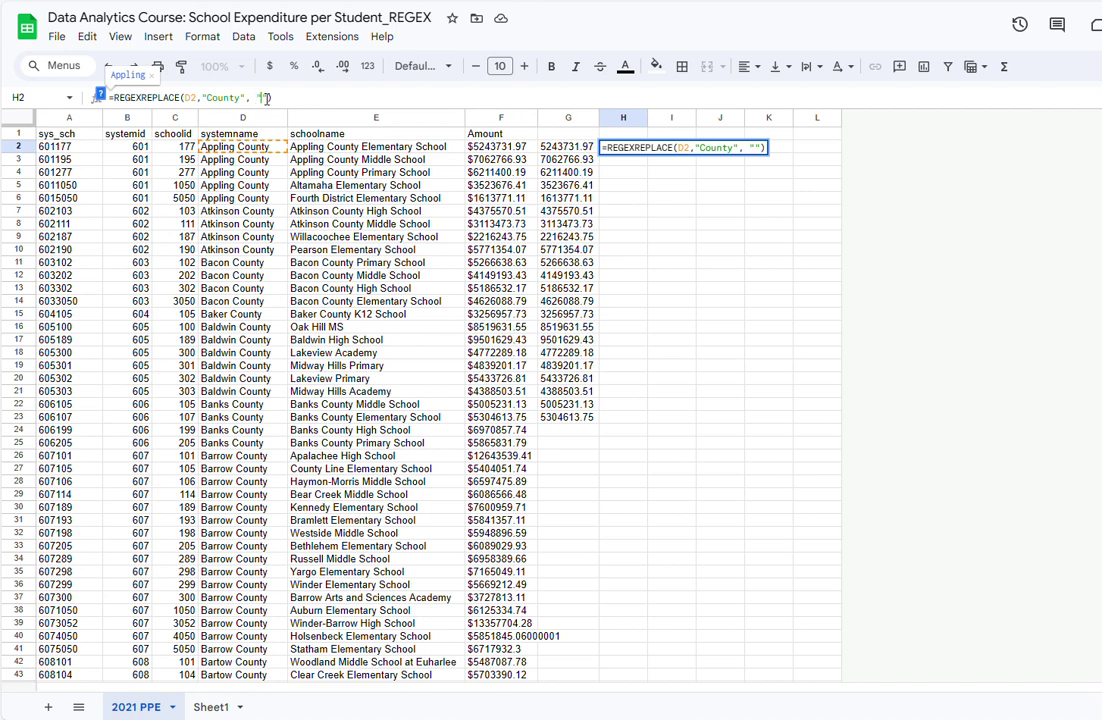
left_click(273, 98)
key("Return")
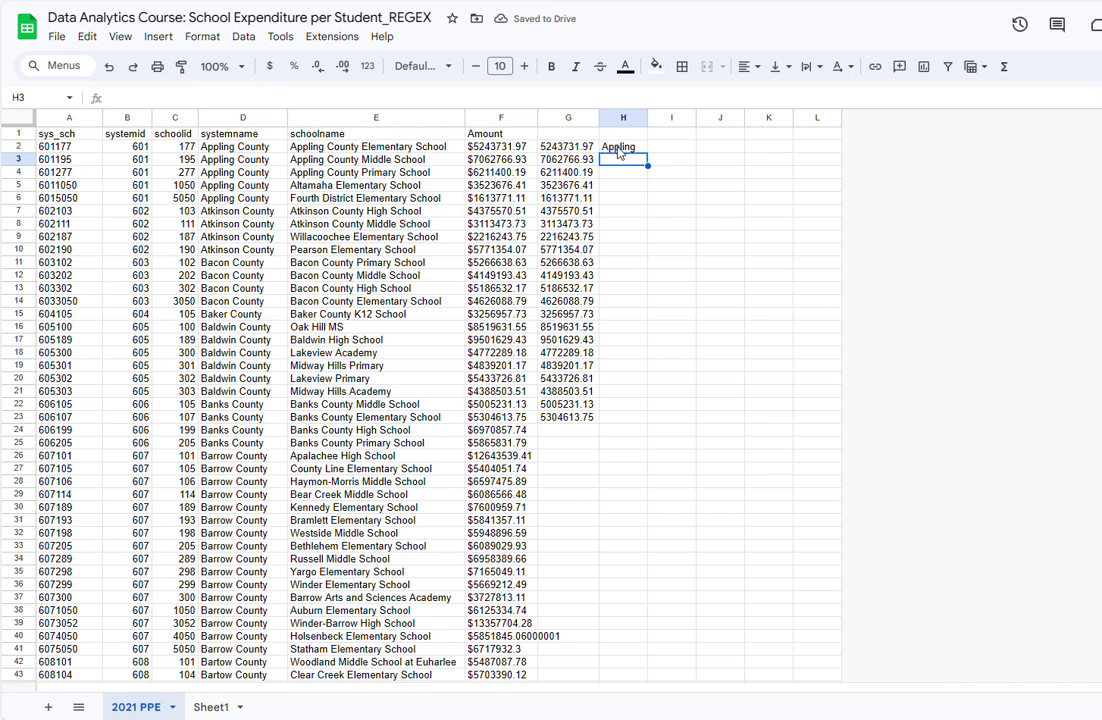
Step: Fill the H2 formula down through H23
left_click(628, 147)
left_click_drag(647, 152, 627, 418)
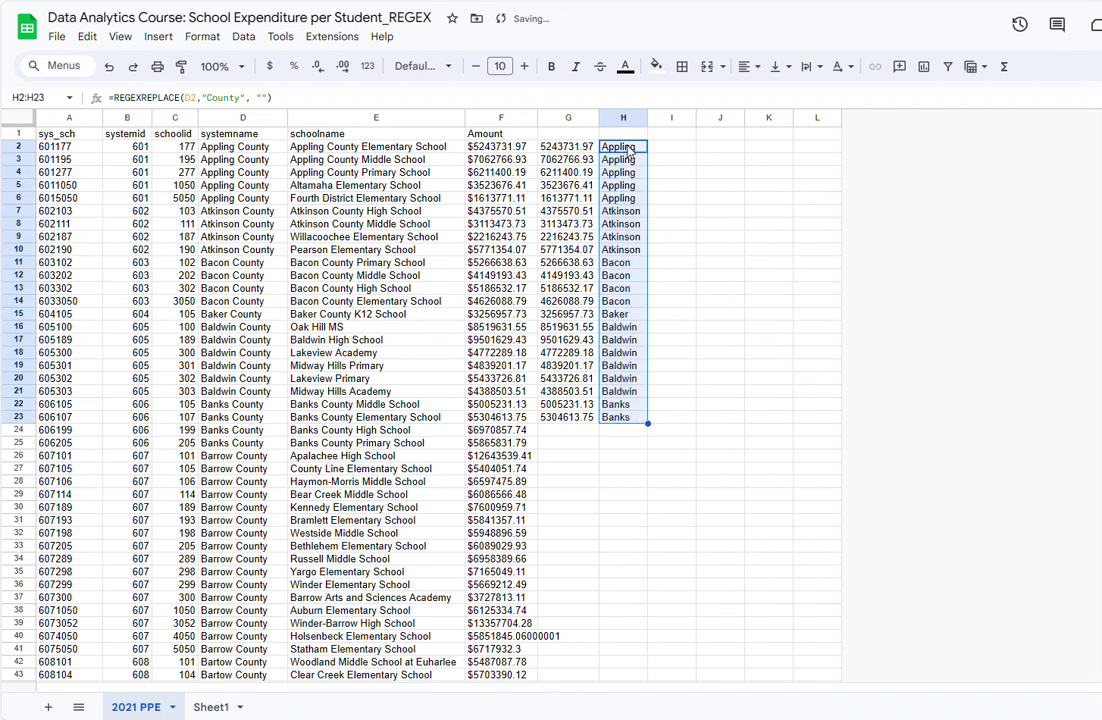